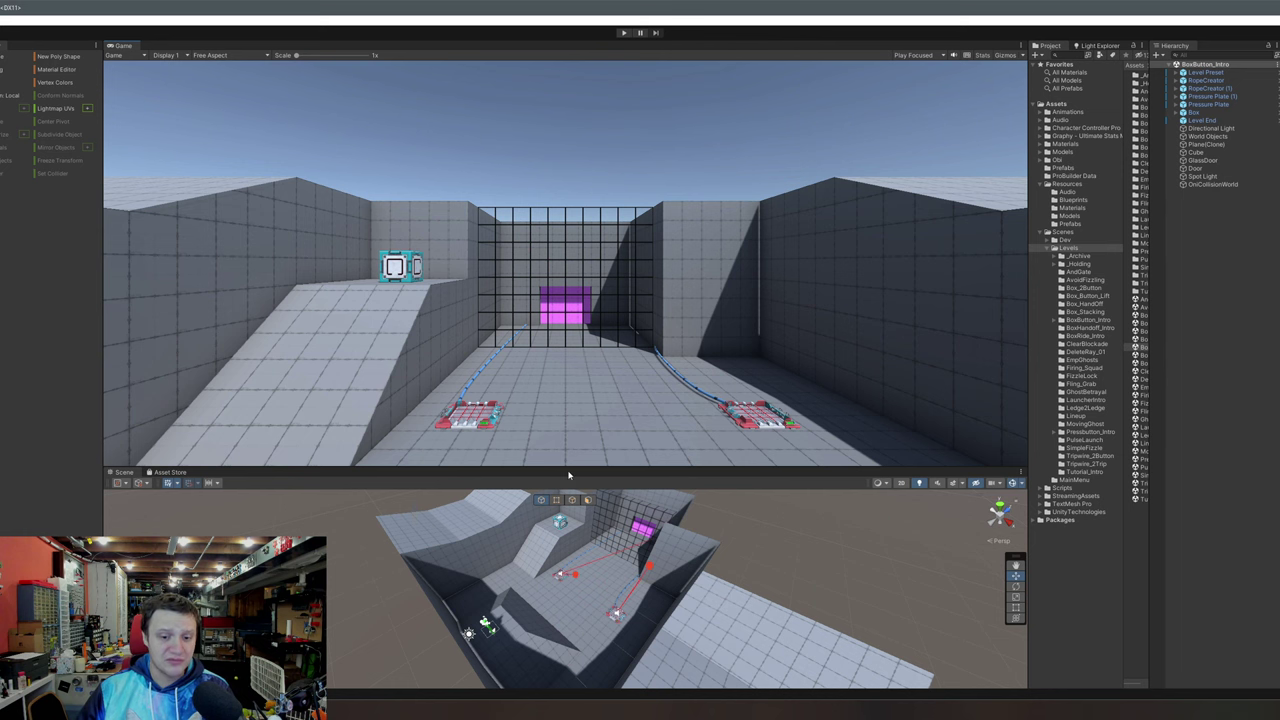
# - Enlarge the Scene view and examine the level's ramp, box, two pressure plates and barred exit from several angles
pyautogui.moveTo(570, 468); pyautogui.dragTo(572, 188)
pyautogui.moveTo(570, 428); pyautogui.dragTo(567, 406, button='right')
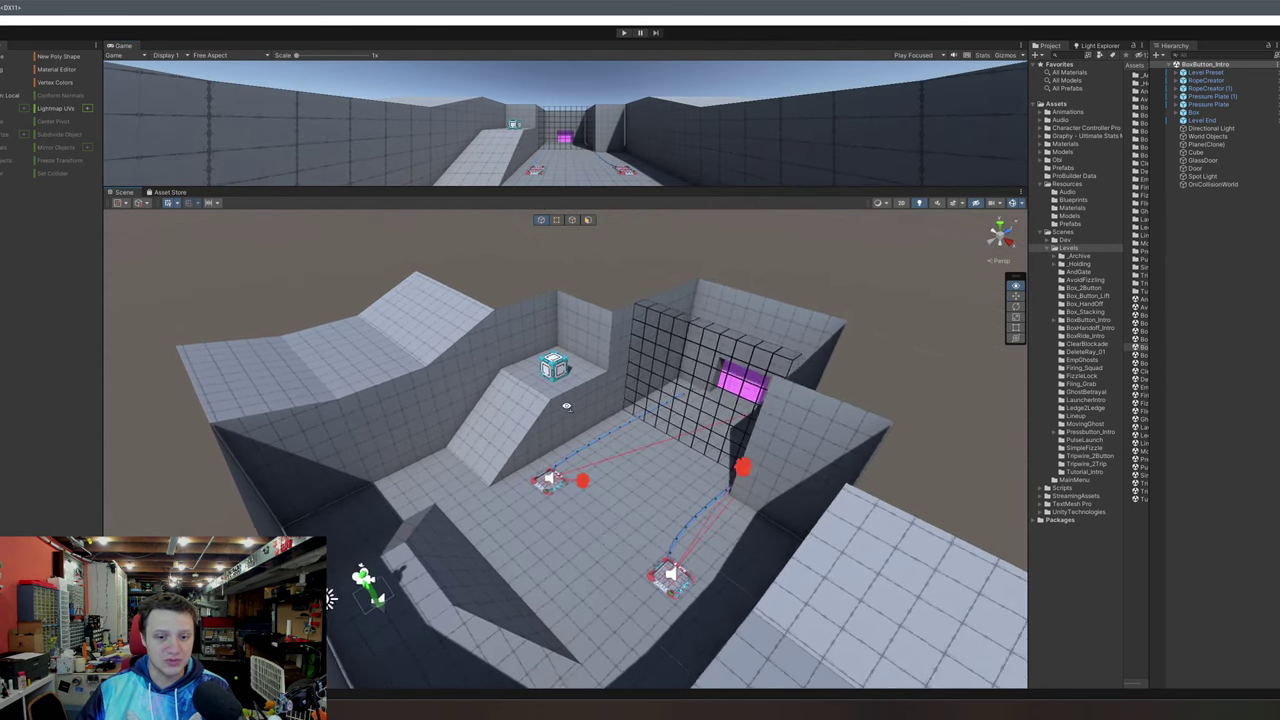
pyautogui.keyDown('alt'); pyautogui.moveTo(566, 406); pyautogui.dragTo(768, 341); pyautogui.keyUp('alt')
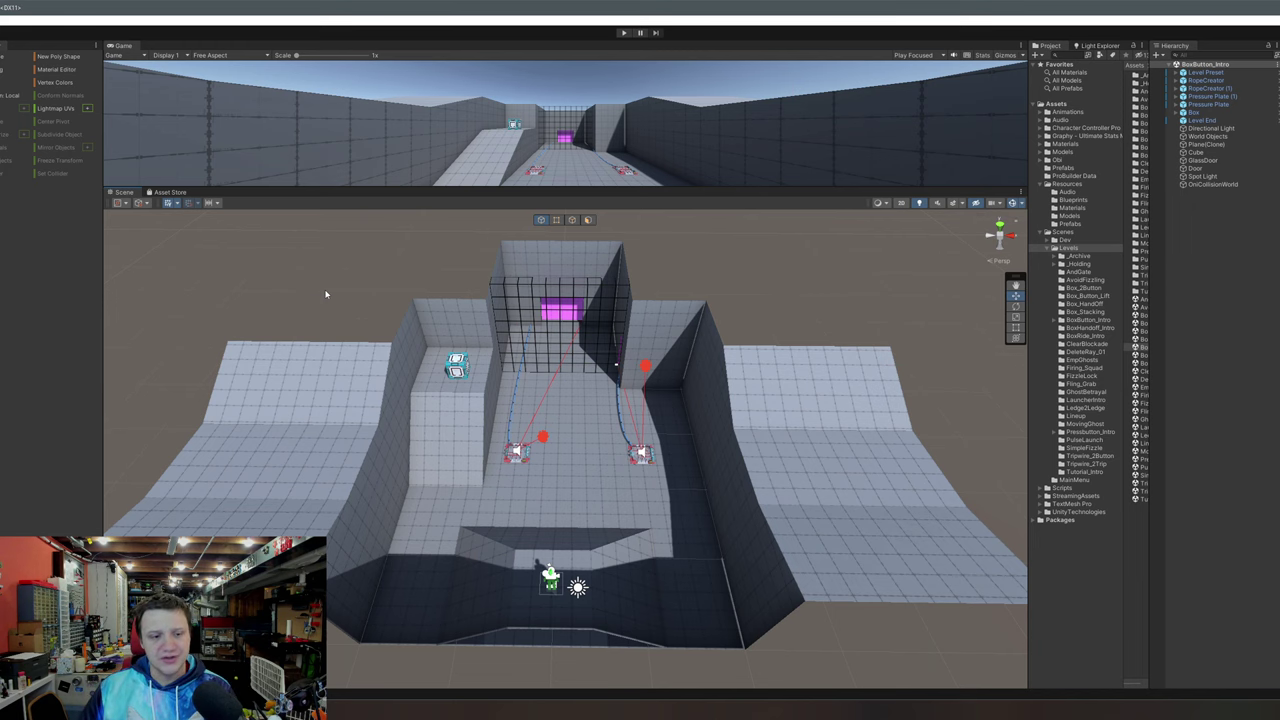
pyautogui.moveTo(396, 366)
pyautogui.mouseDown(button='right')
pyautogui.moveTo(386, 363)
pyautogui.moveTo(397, 361)
pyautogui.mouseUp(button='right')
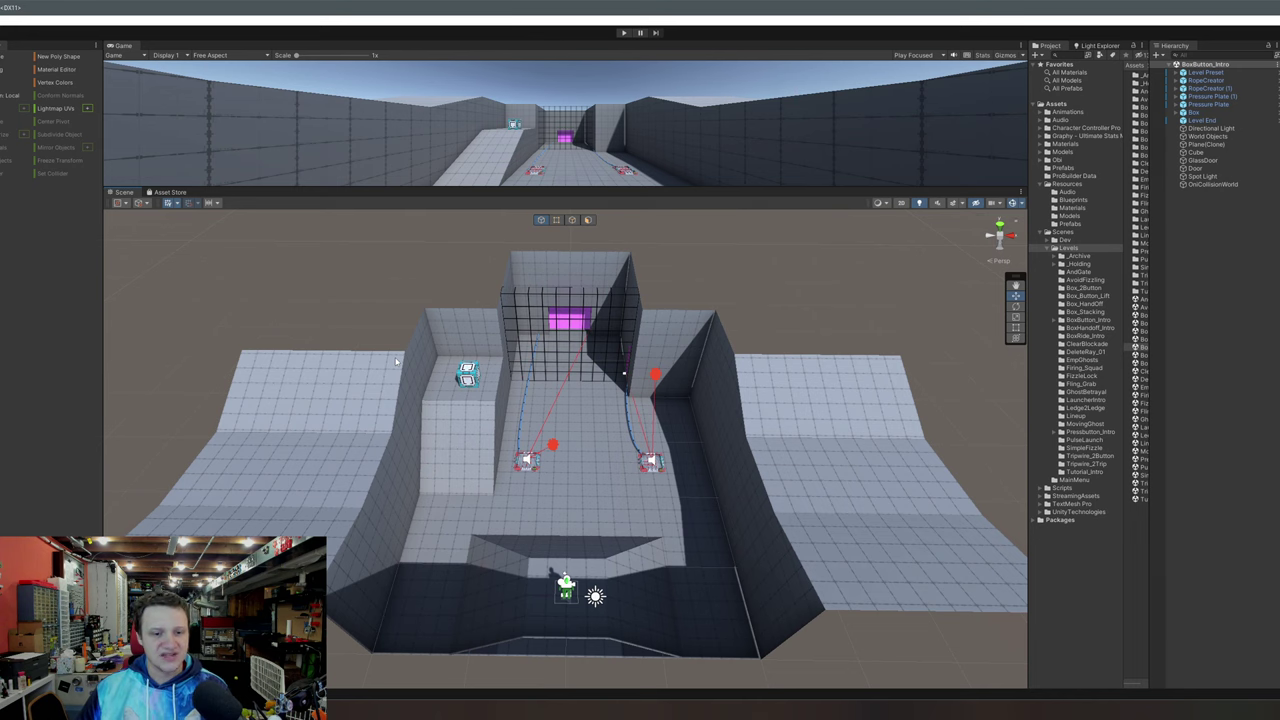
pyautogui.press('w')
pyautogui.moveTo(397, 362)
pyautogui.mouseDown(button='right')
pyautogui.moveTo(371, 423)
pyautogui.moveTo(389, 420)
pyautogui.moveTo(385, 362)
pyautogui.mouseUp(button='right')
pyautogui.scroll(-2, 385, 362)
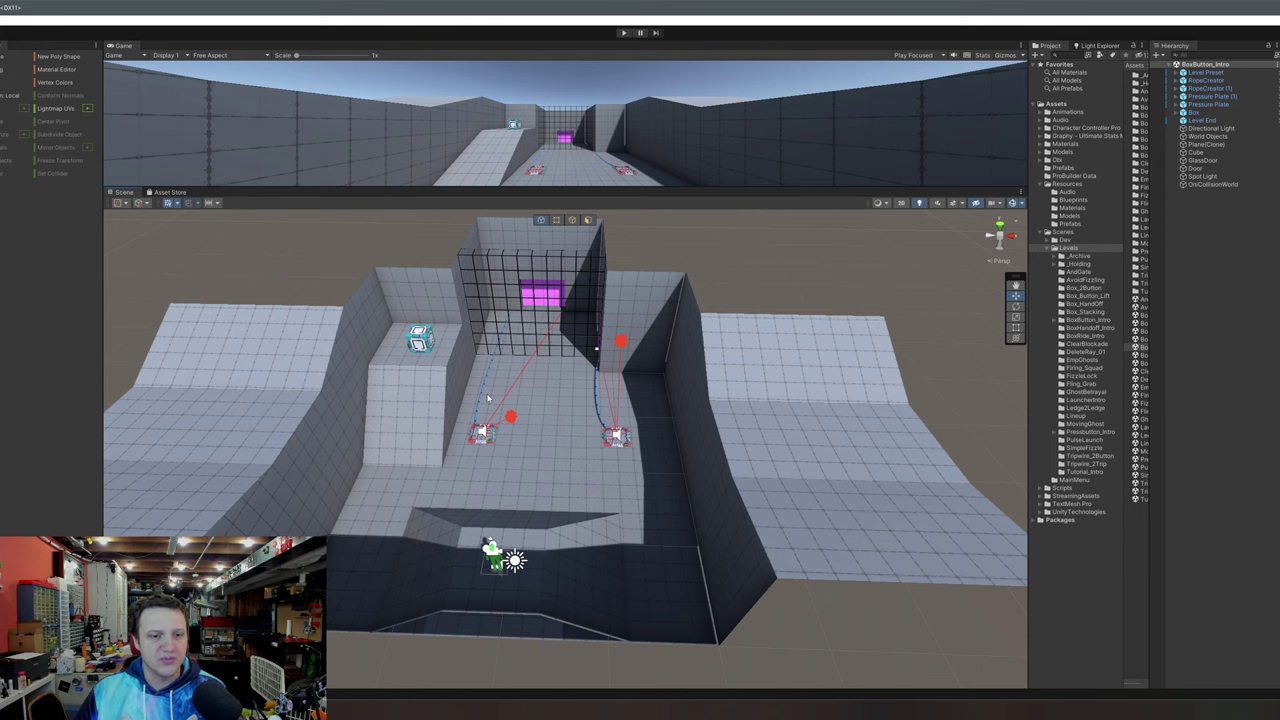
pyautogui.moveTo(489, 398); pyautogui.dragTo(476, 360, button='right')
pyautogui.press('w')
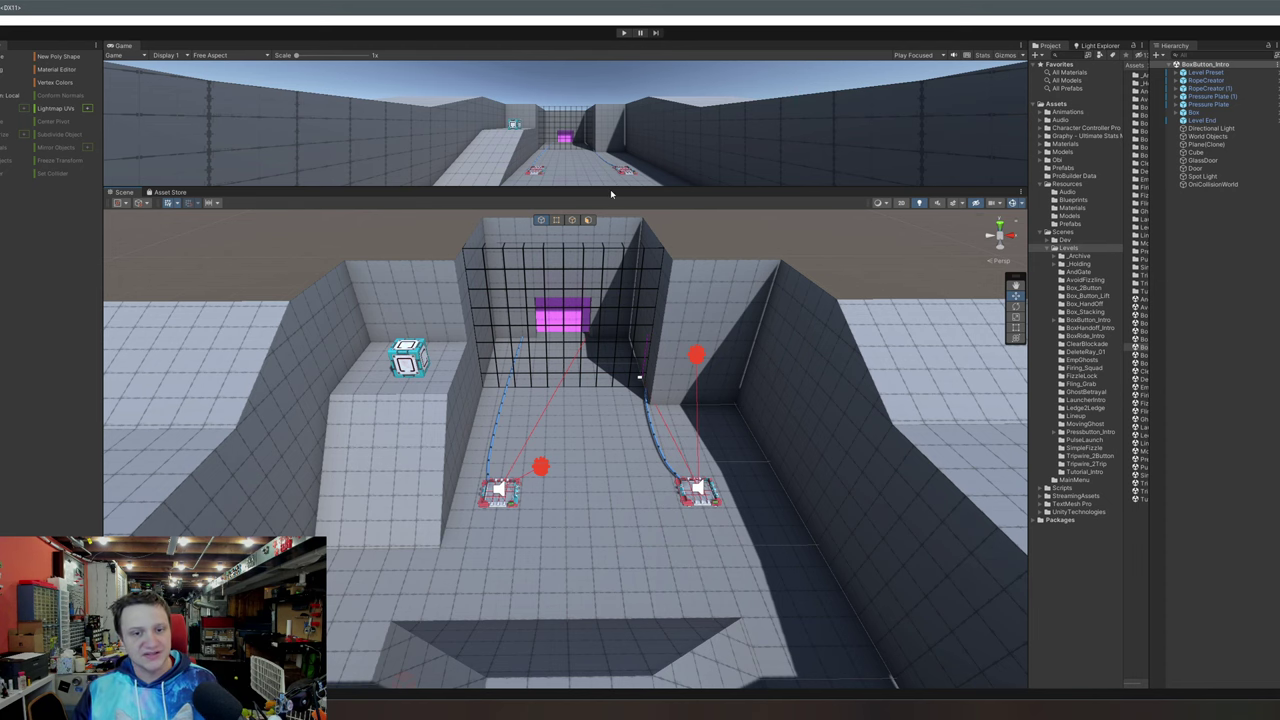
# - Enlarge the Game view and start play mode for the BoxButton_Intro level
pyautogui.moveTo(612, 189); pyautogui.dragTo(627, 508)
pyautogui.moveTo(601, 607); pyautogui.dragTo(596, 618, button='right')
pyautogui.click(624, 32)
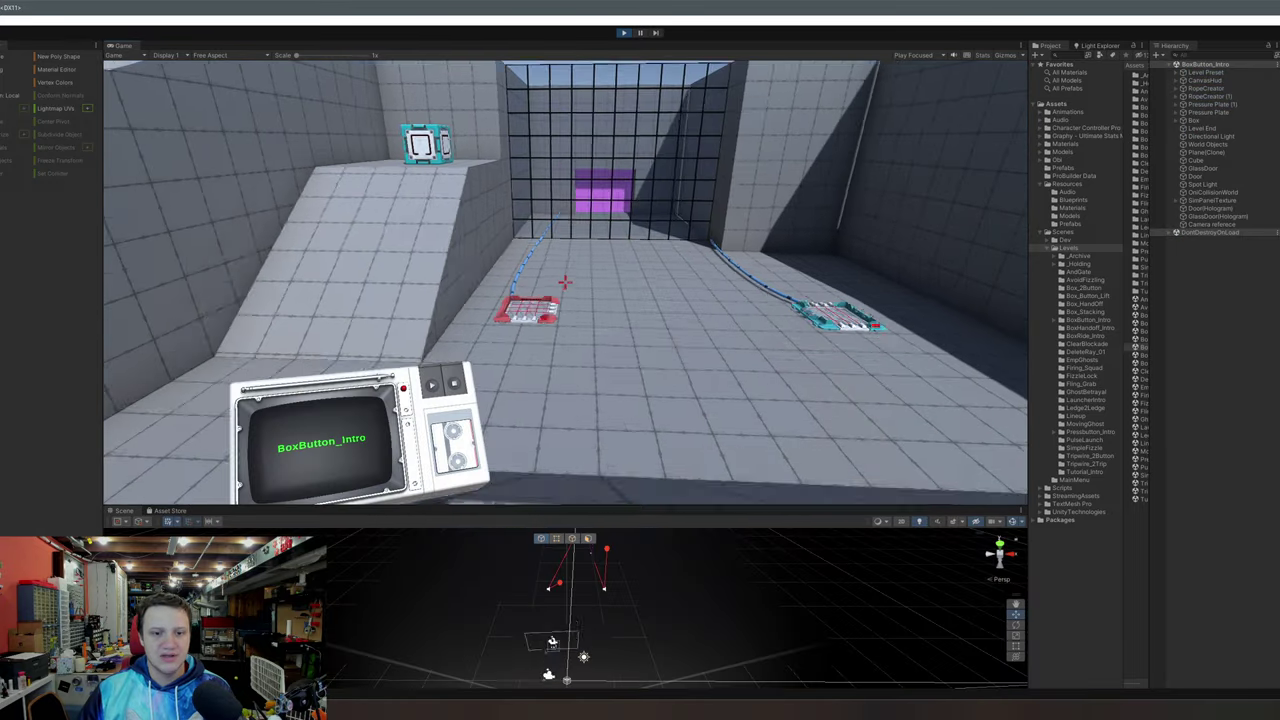
# - Walk the character onto the red pressure plate and look it over from close up
pyautogui.press('w')
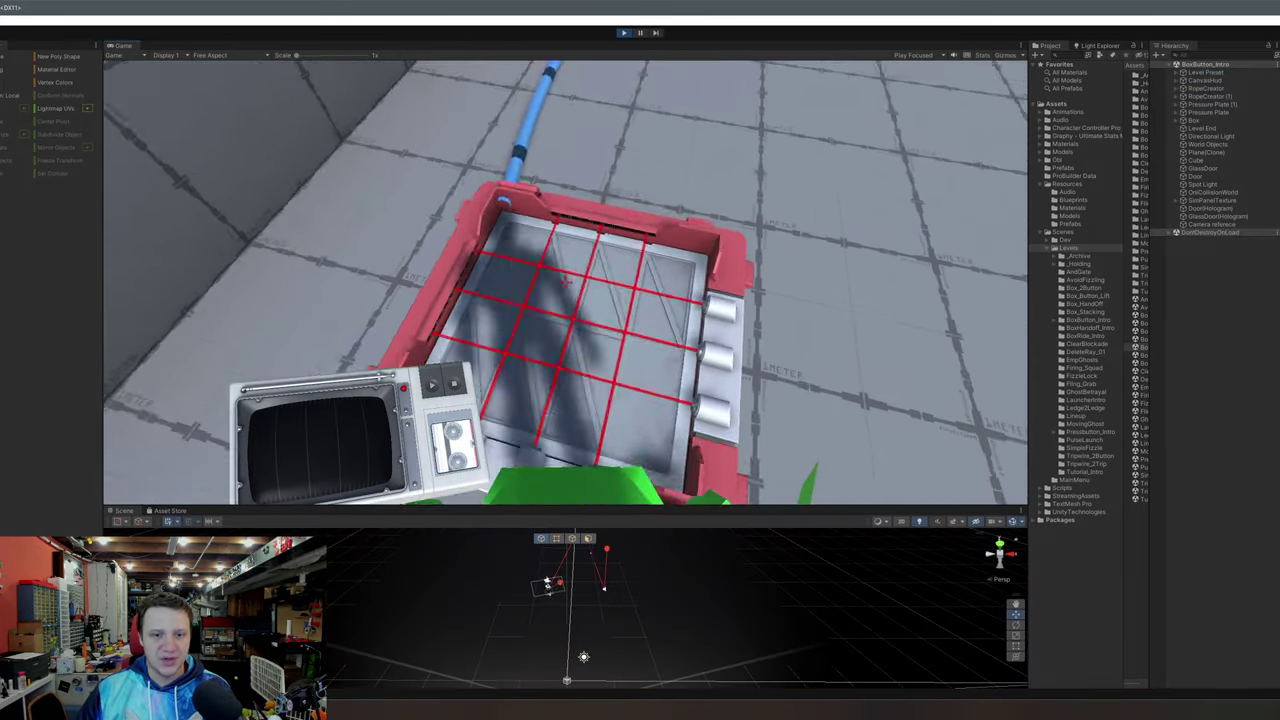
pyautogui.press('w')
pyautogui.press('s')
pyautogui.press('w')
pyautogui.press('s')
# - Approach the teal pressure plate, walk across it and back off to inspect it
pyautogui.press('w')
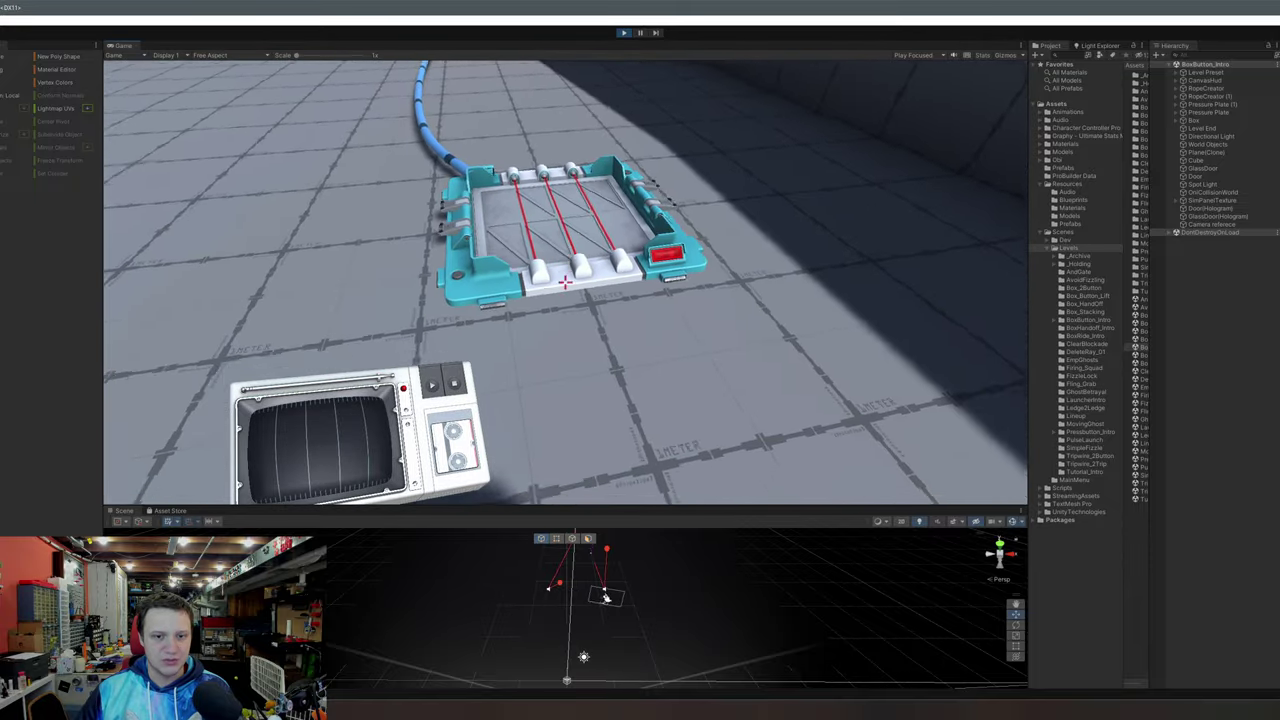
pyautogui.press('w')
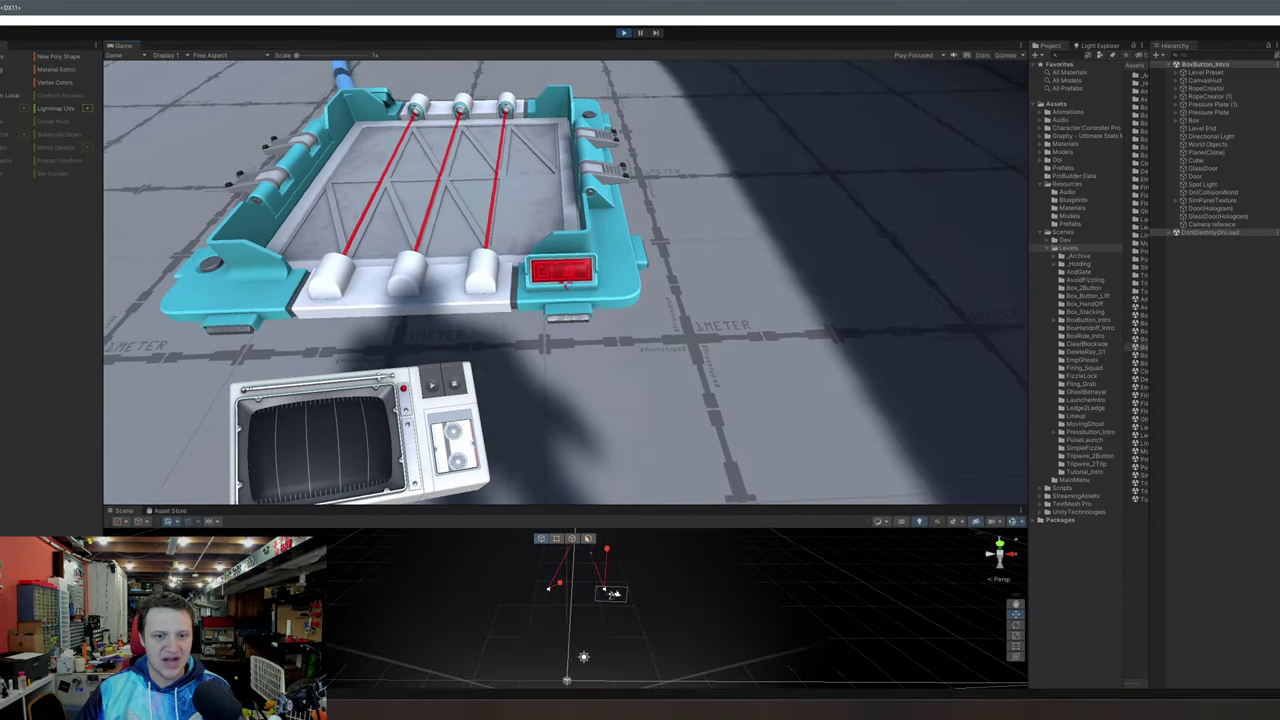
pyautogui.press('w')
pyautogui.press('s')
pyautogui.press('w')
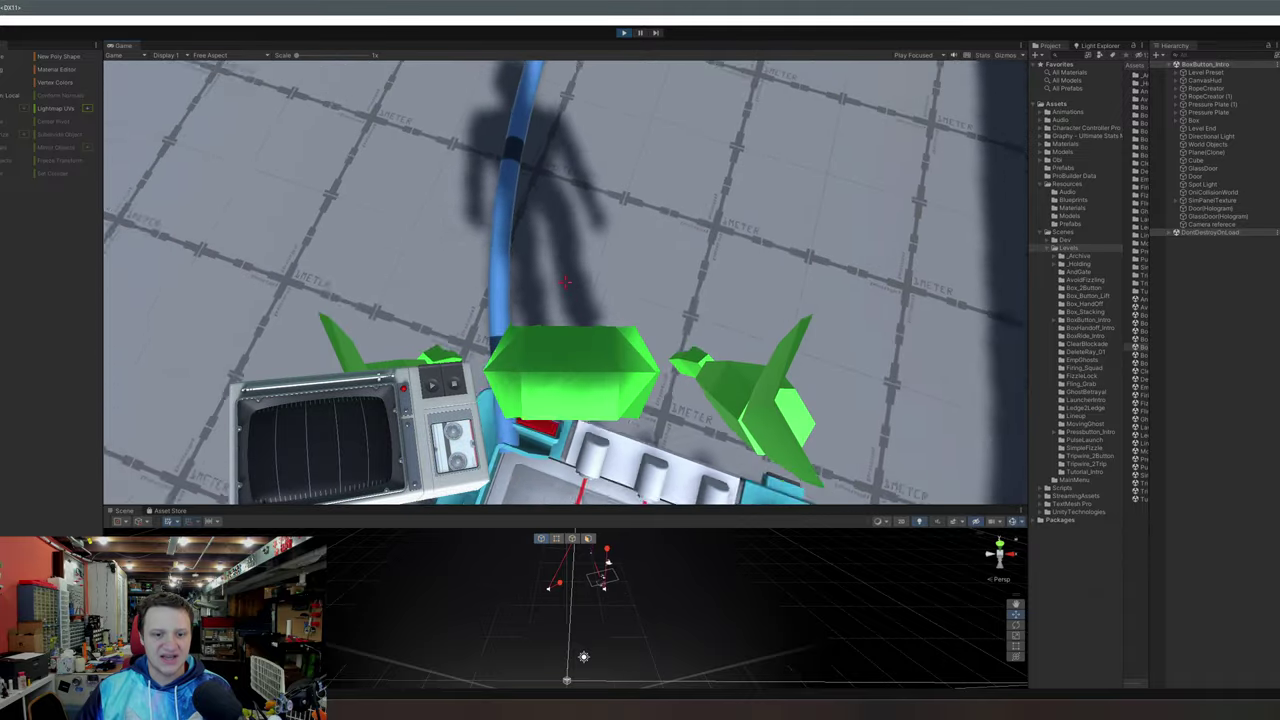
pyautogui.press('s')
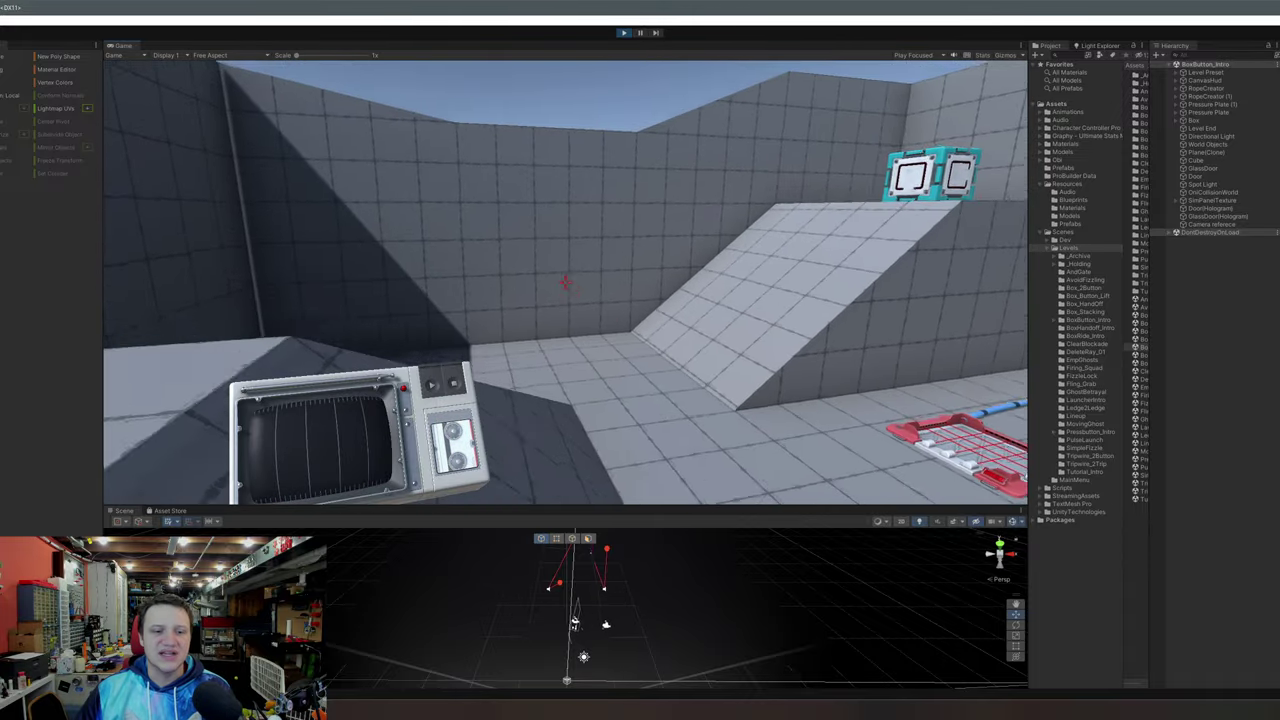
# - Climb the ramp to inspect the box on the platform, then pause and resume the game
pyautogui.press('w')
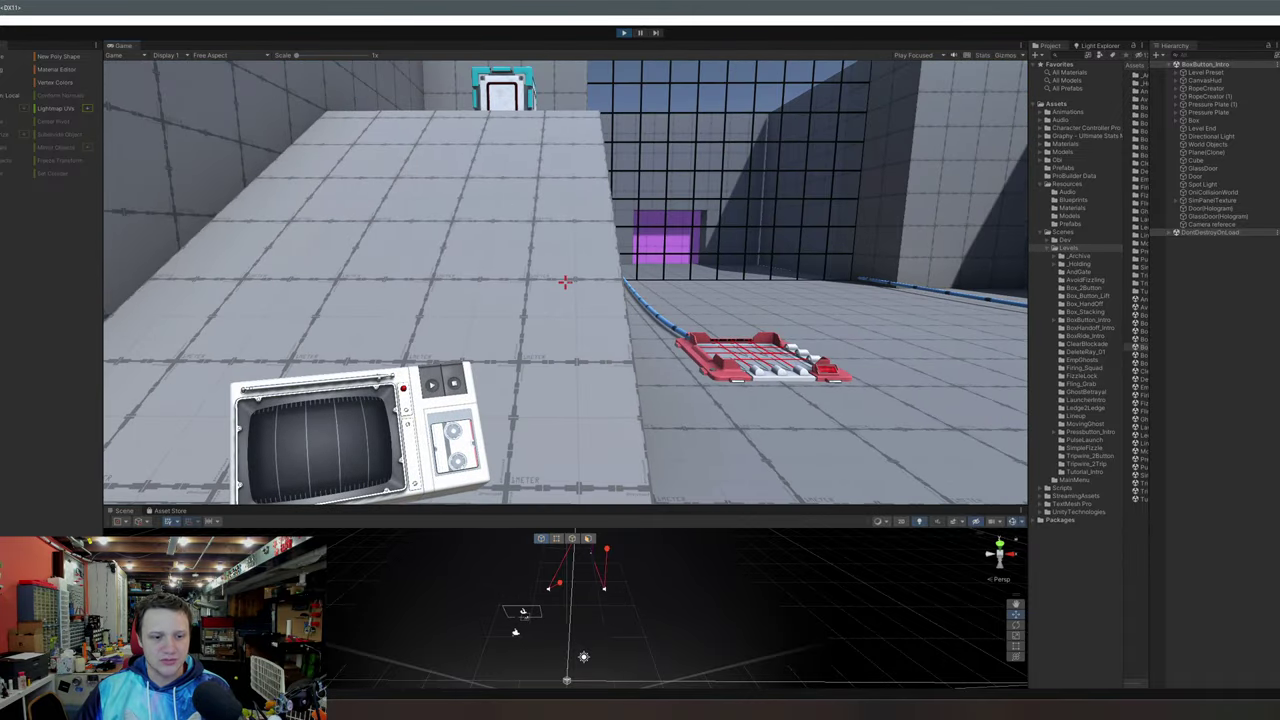
pyautogui.press('w')
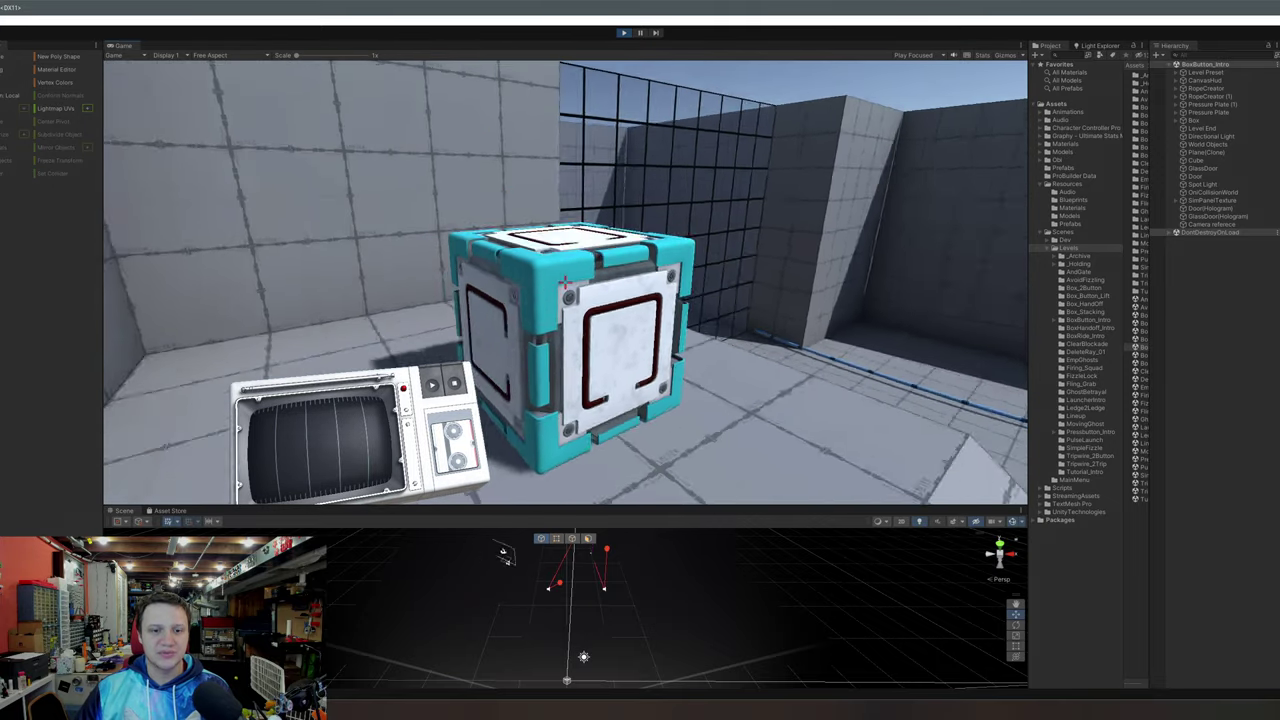
pyautogui.press('a')
pyautogui.press('d')
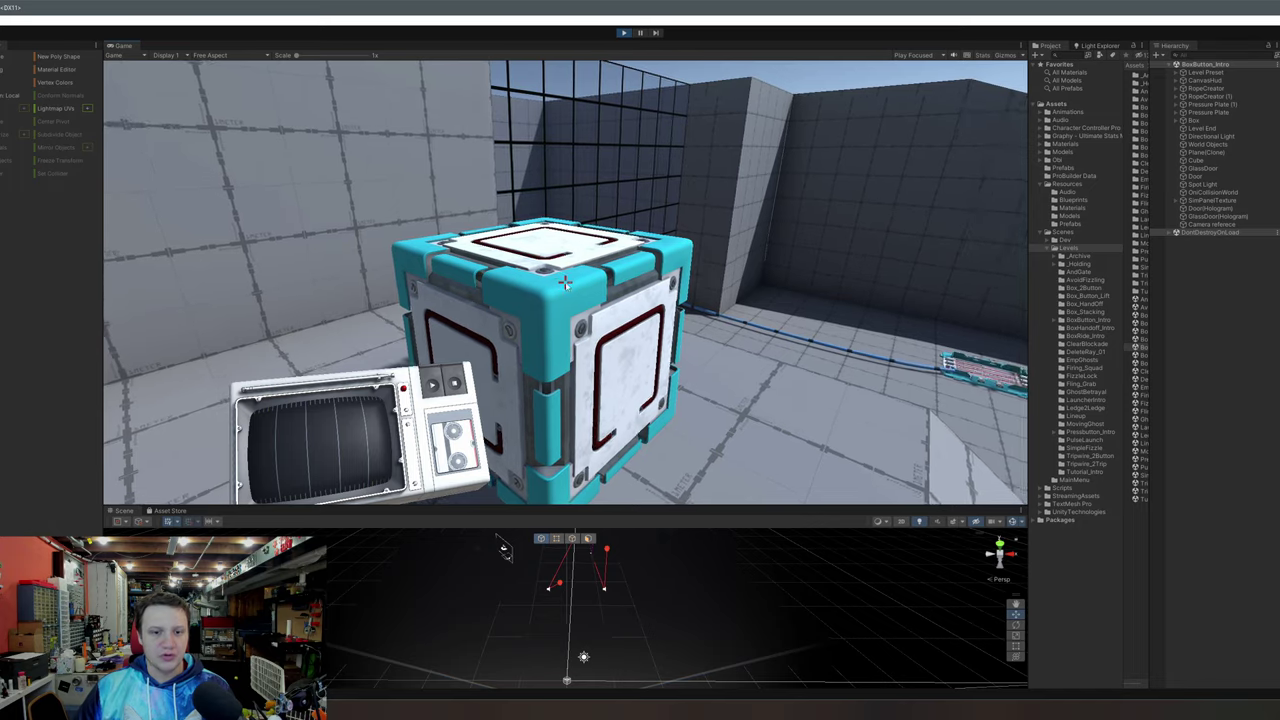
pyautogui.press('Escape')
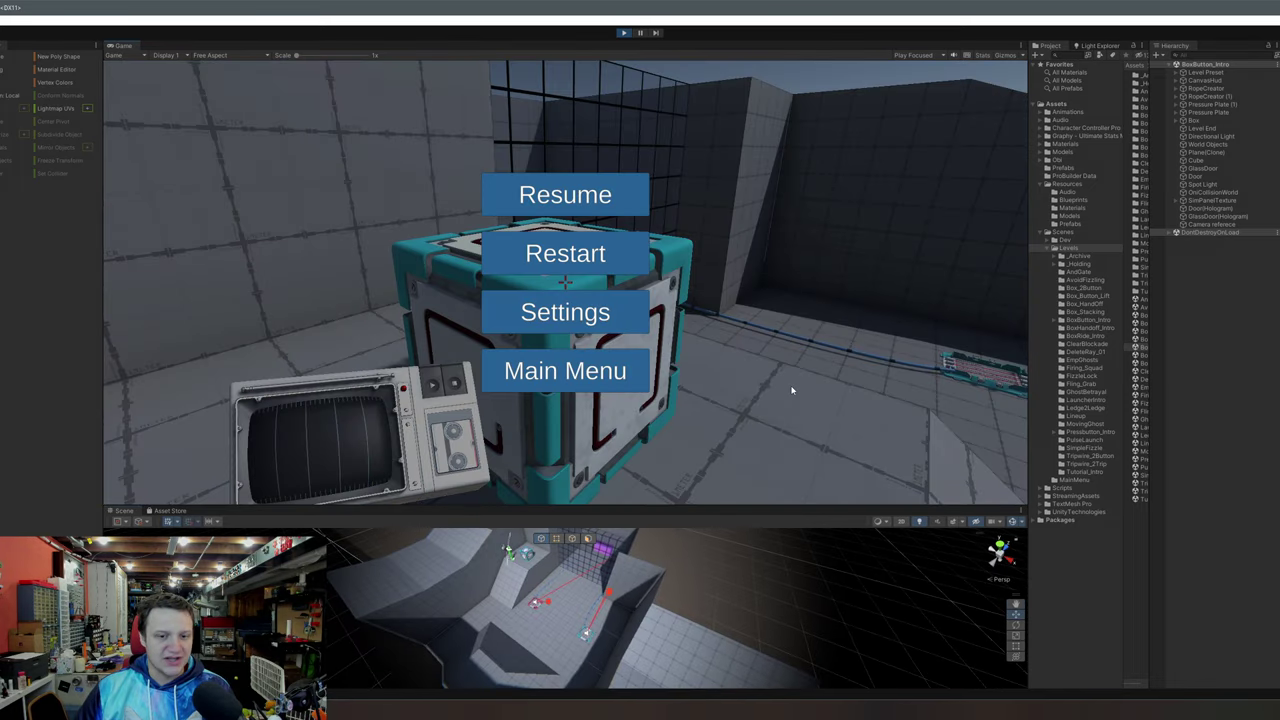
pyautogui.press('Escape')
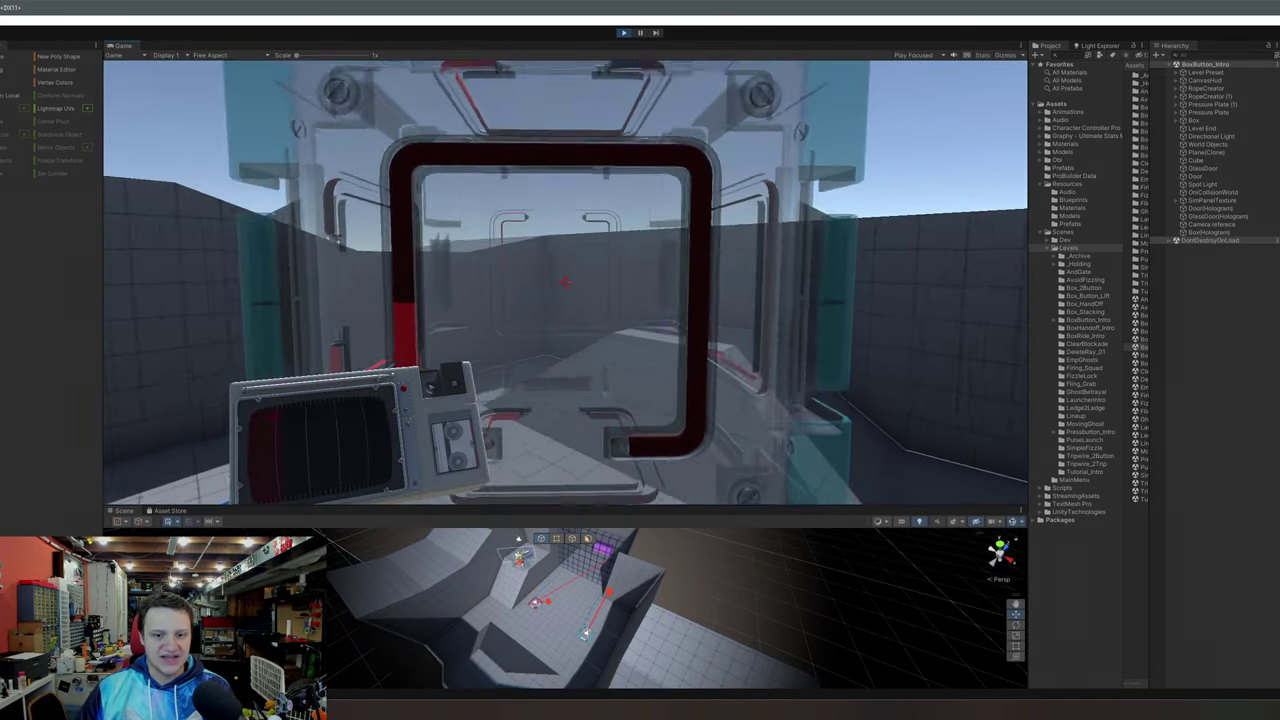
# - Record a ghost run carrying the box down the ramp, and end the recording on the floor
pyautogui.press('w')
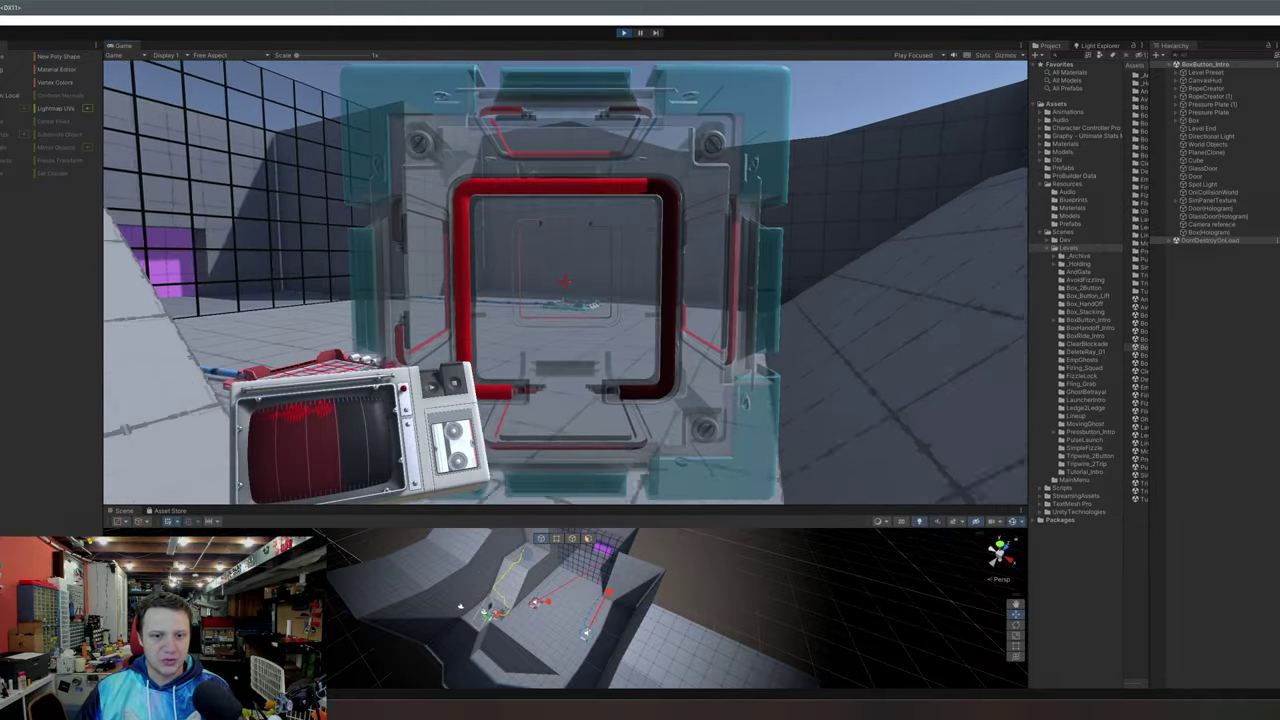
pyautogui.press('w')
pyautogui.press('e')
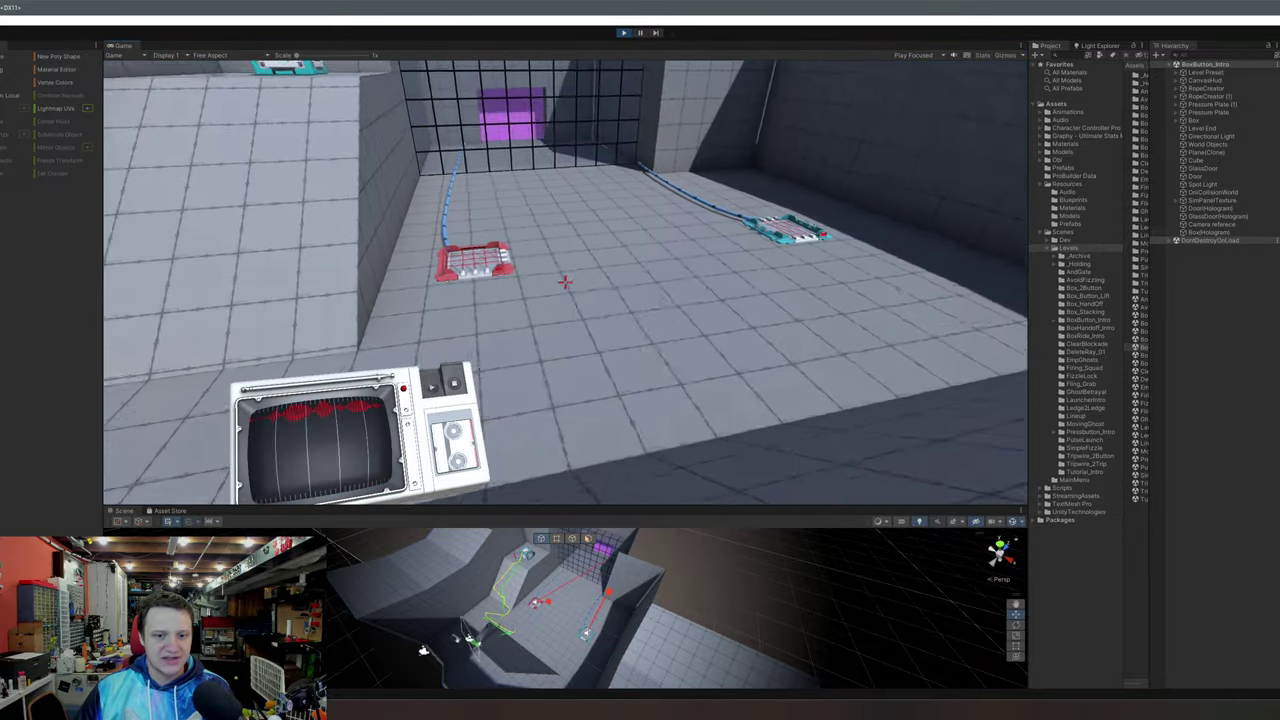
pyautogui.press('s')
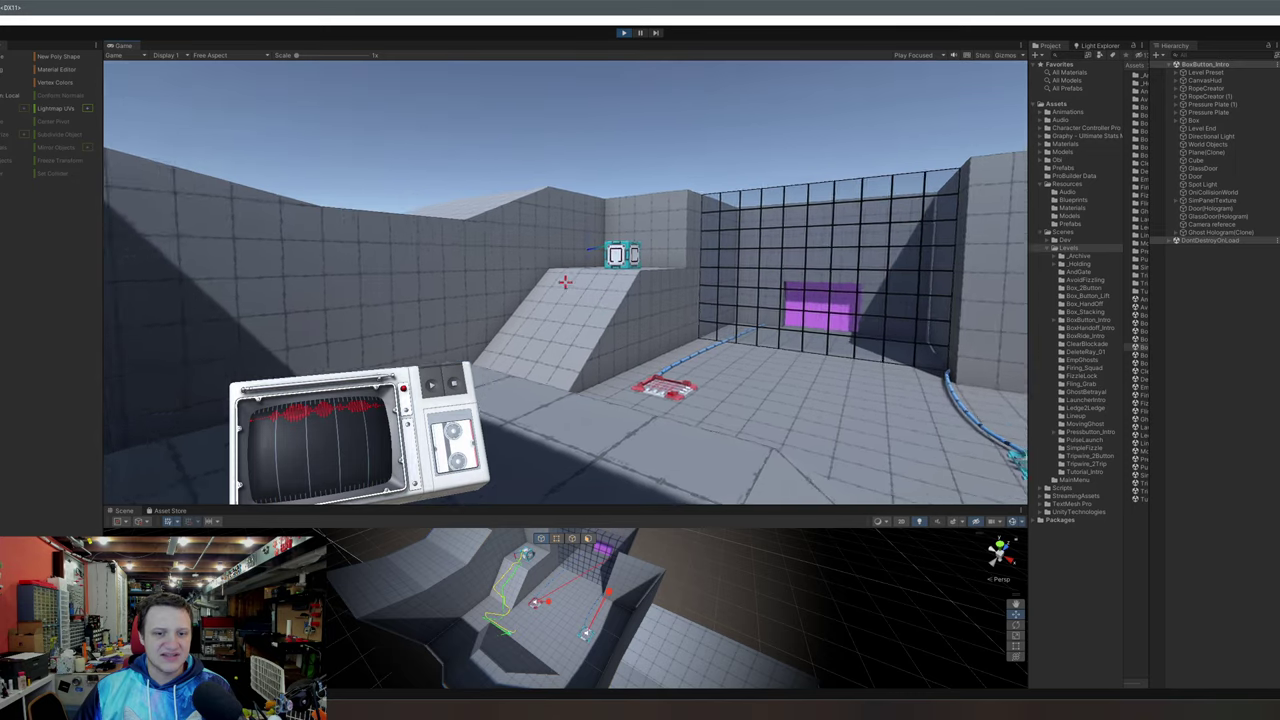
# - Return to the platform and watch the ghost robot replay its run with the box
pyautogui.press('w')
pyautogui.press('e')
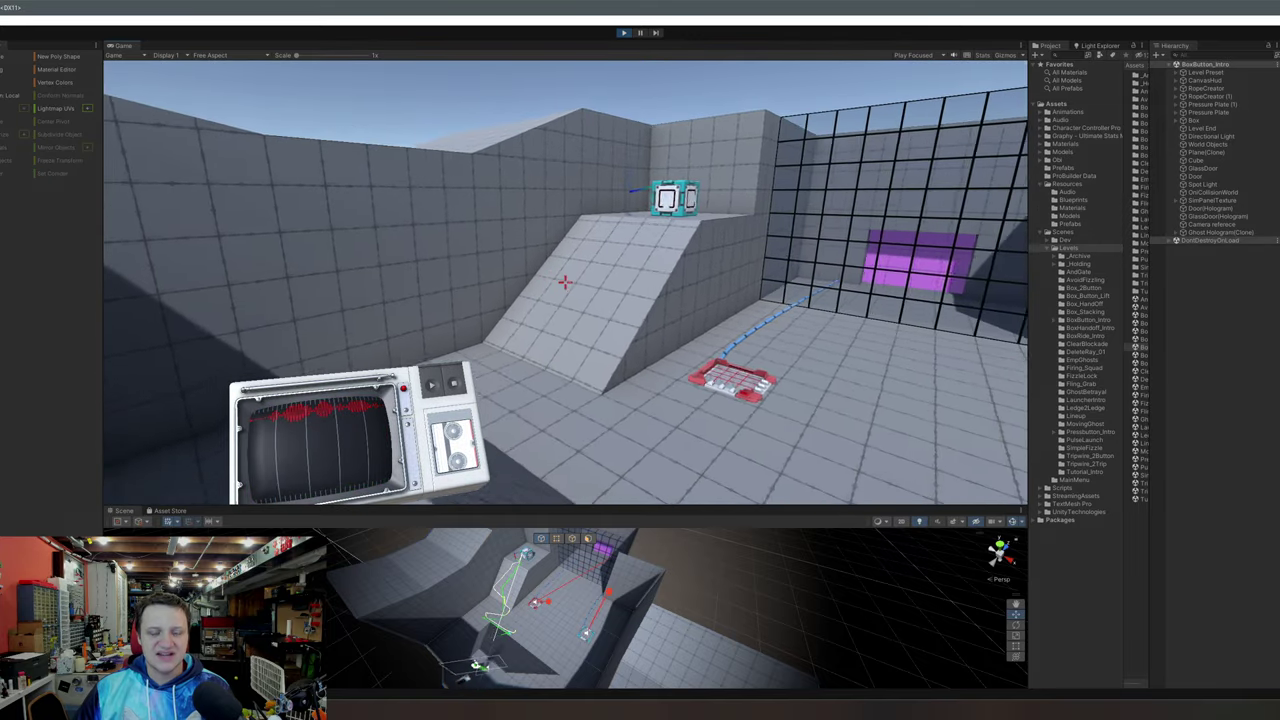
pyautogui.press('w')
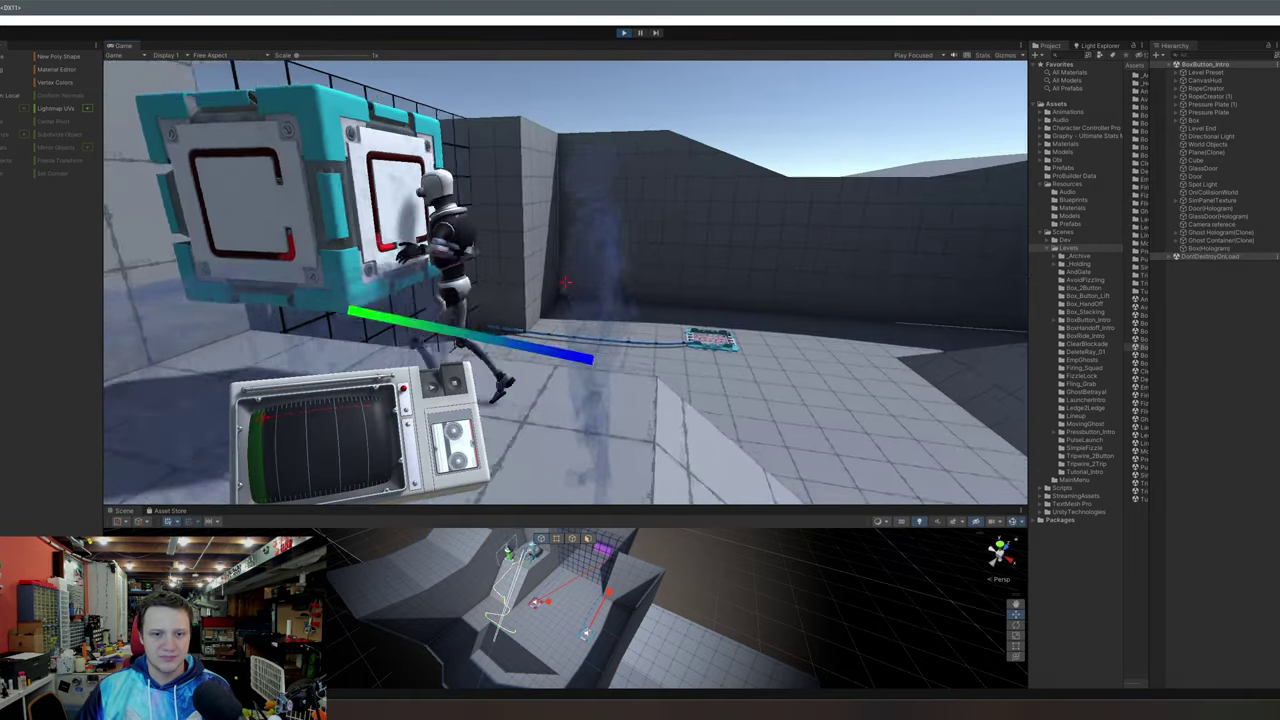
pyautogui.press('w')
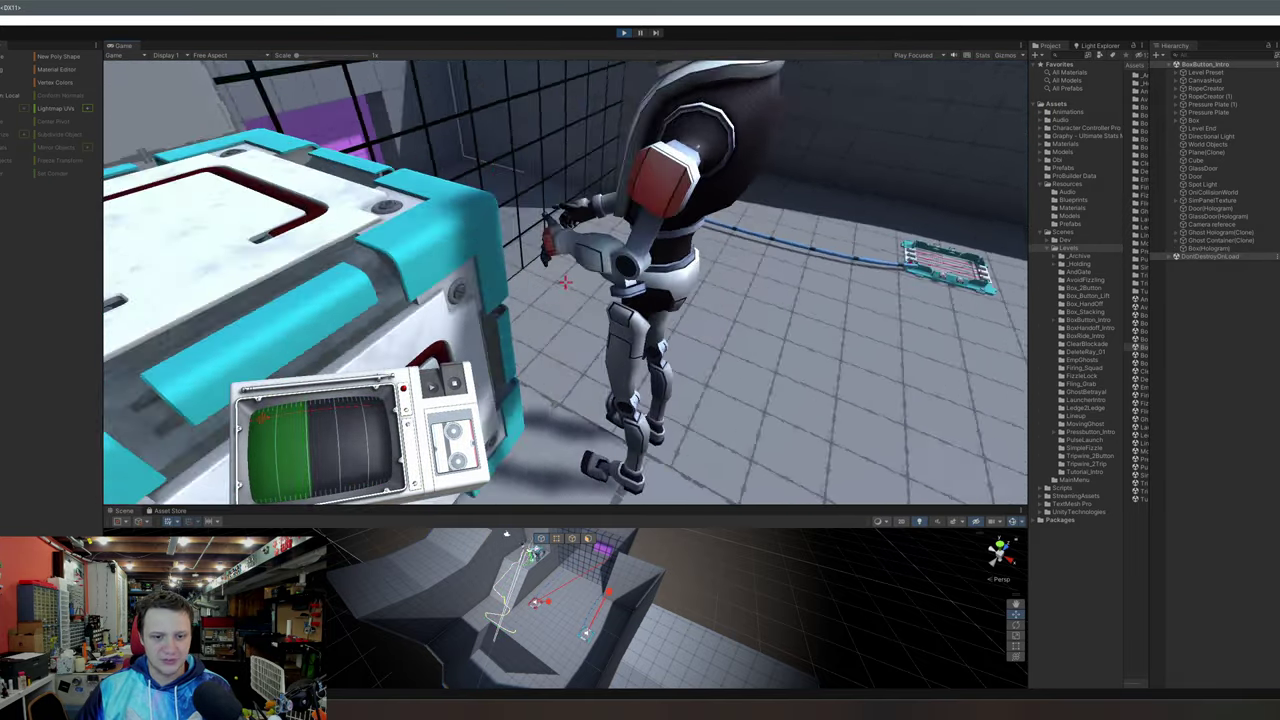
pyautogui.press('s')
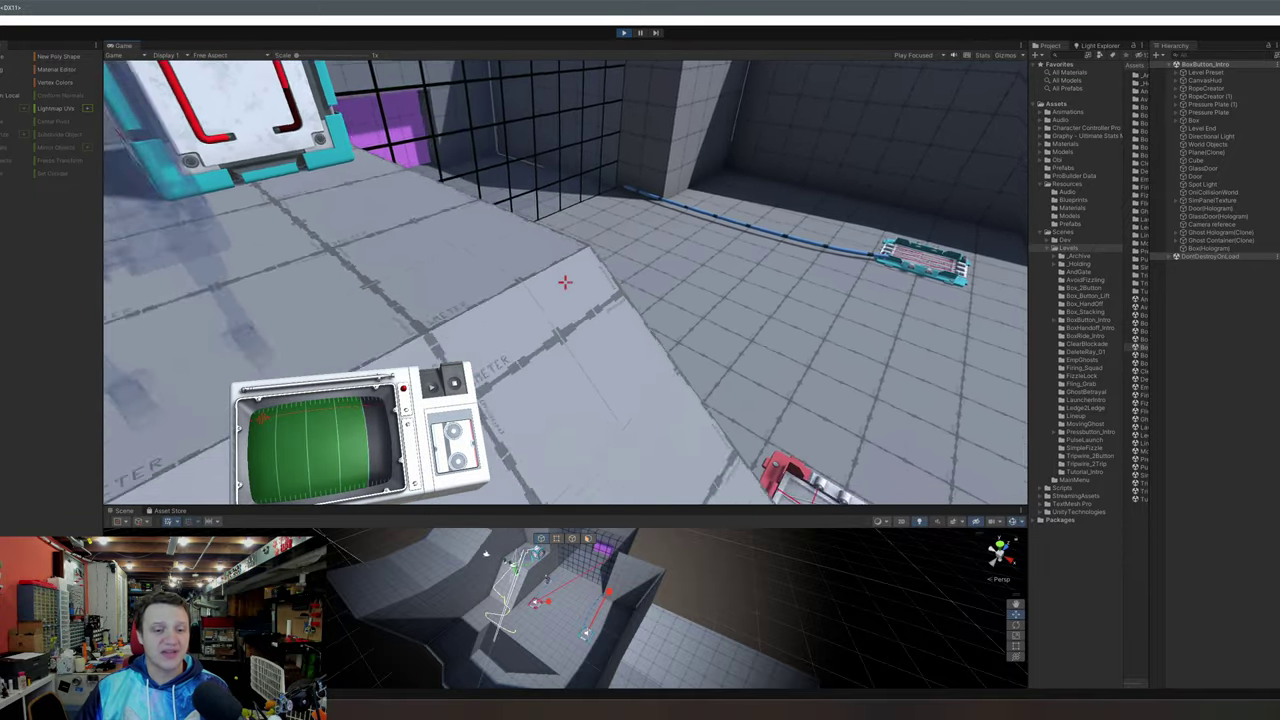
pyautogui.press('s')
# - Circle the box on the platform to examine the ghost's translucent starting pose and direction line
pyautogui.press('w')
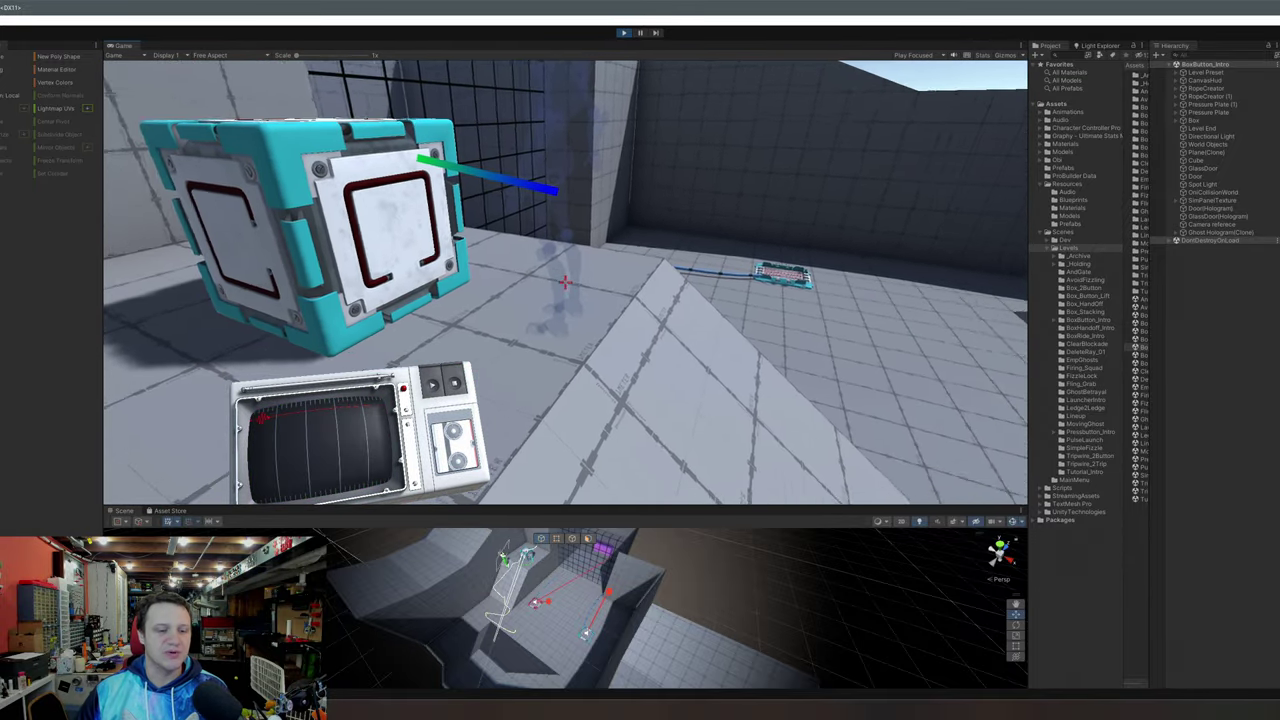
pyautogui.press('a')
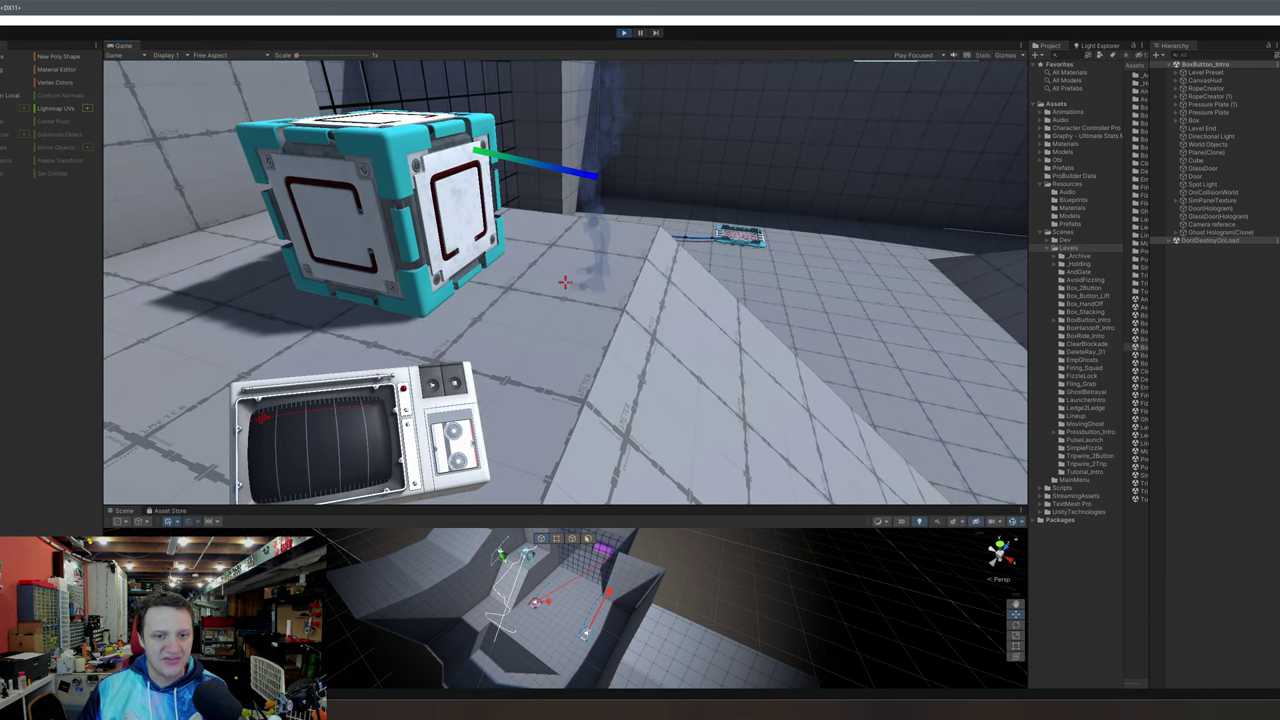
pyautogui.press('a')
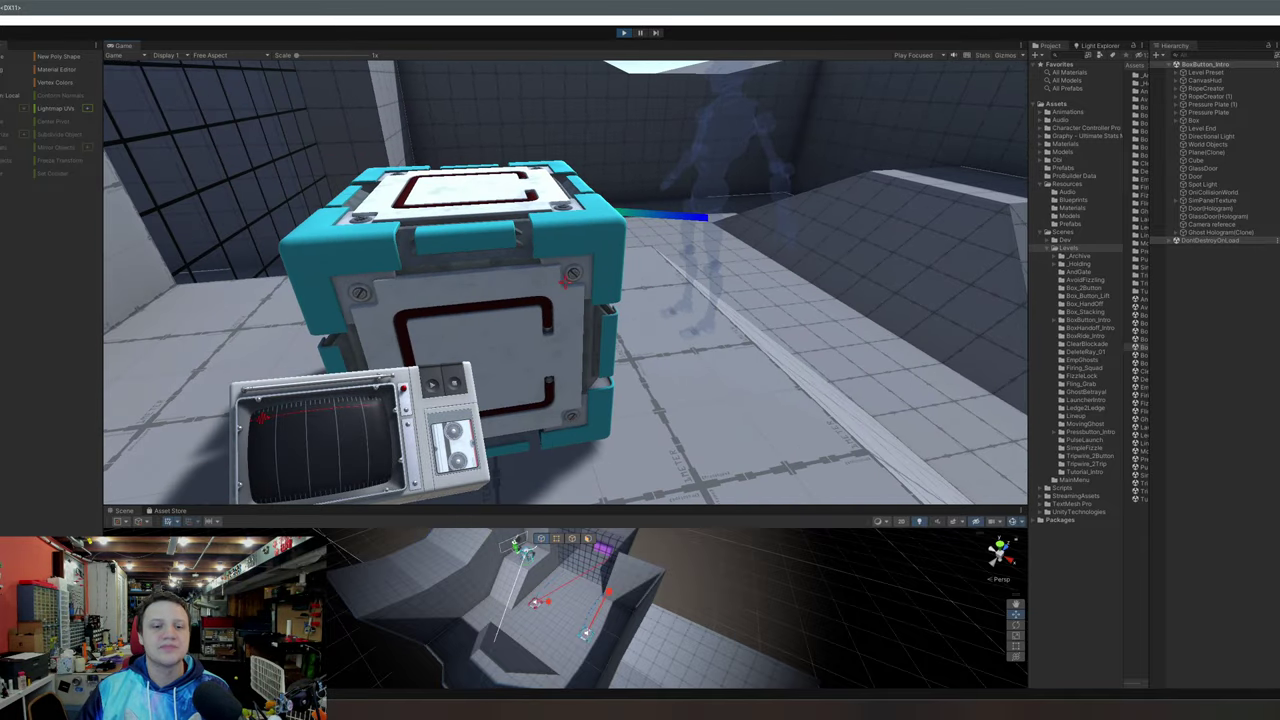
pyautogui.press('d')
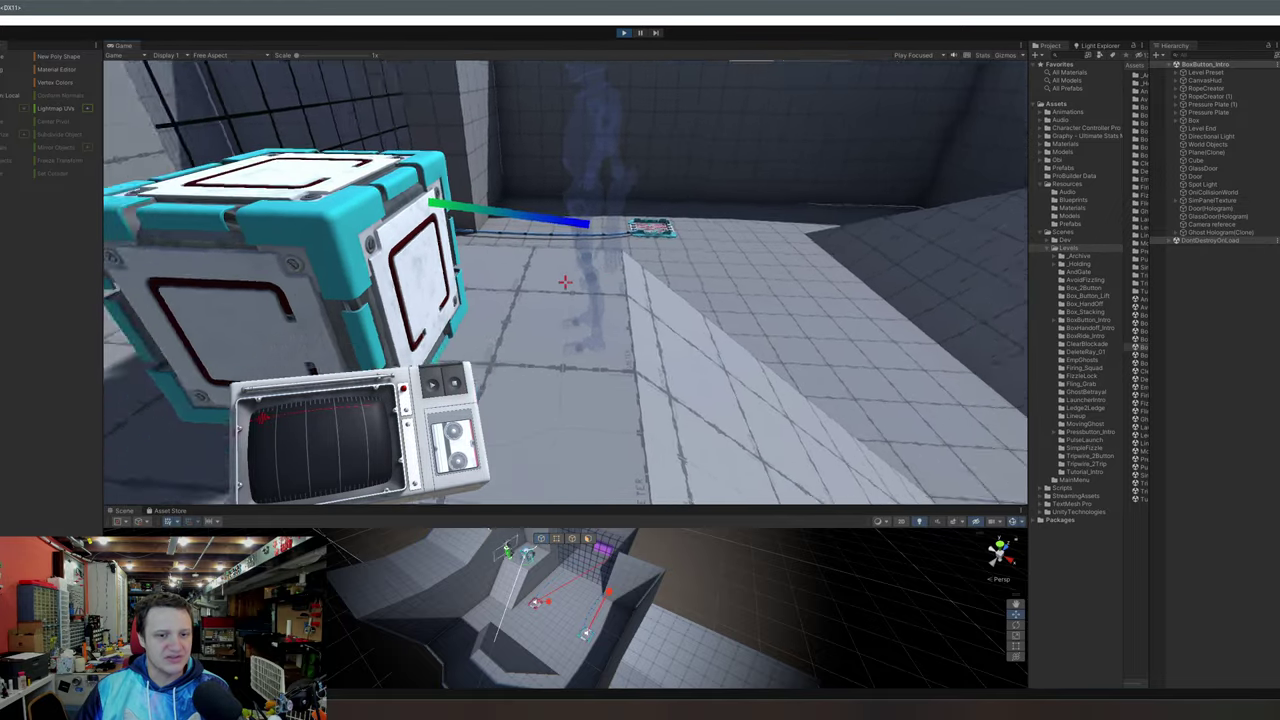
# - Record a new ghost run that puts the box on the teal pressure plate and ends at the red one
pyautogui.press('w')
pyautogui.press('e')
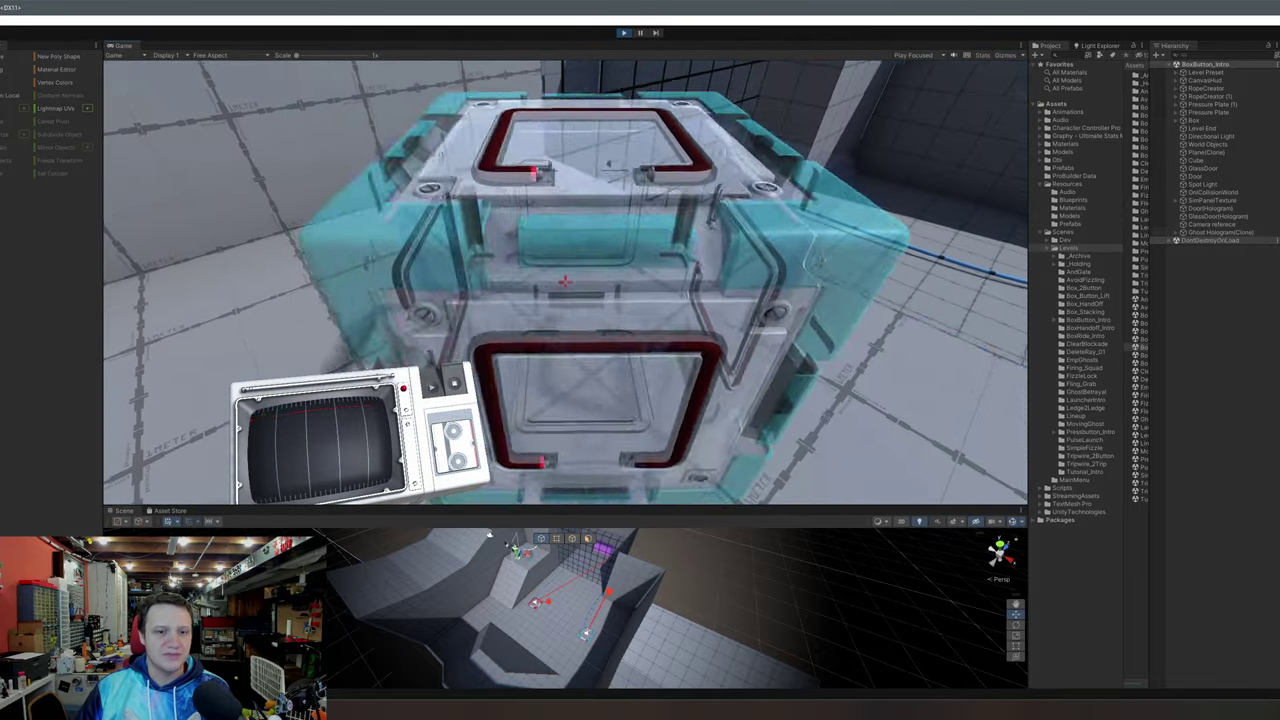
pyautogui.press('w')
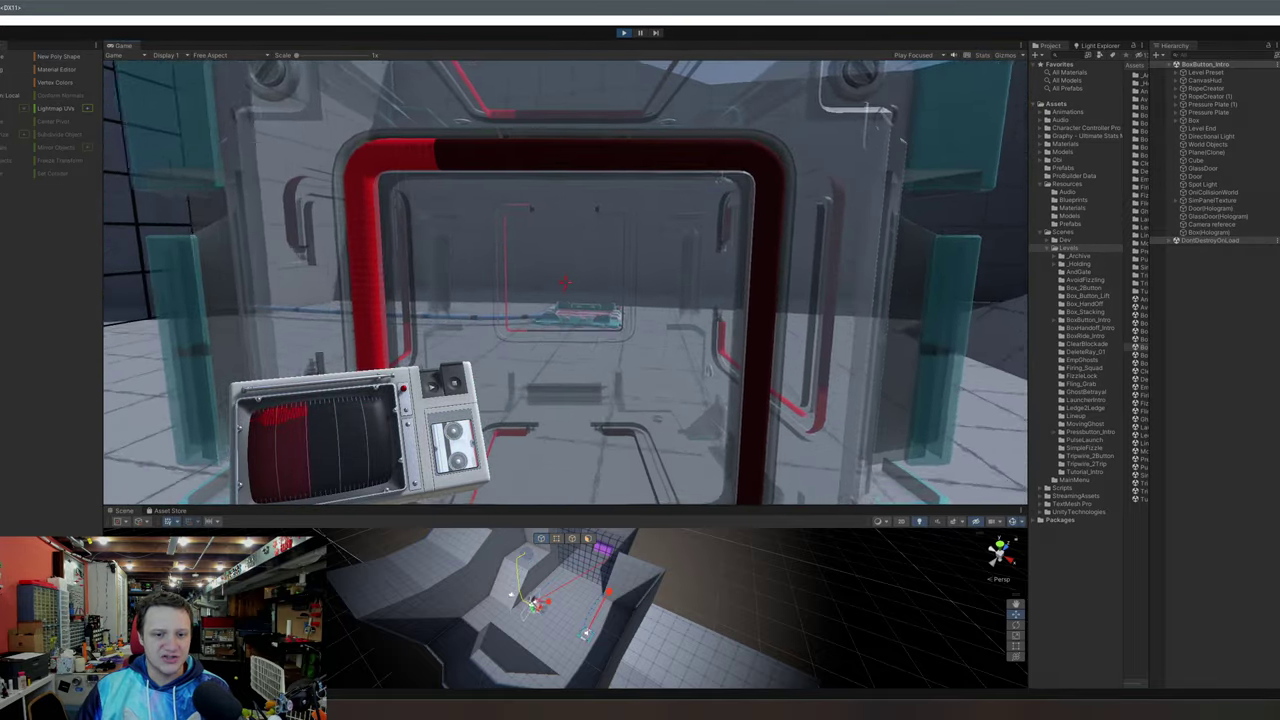
pyautogui.press('e')
pyautogui.press('w')
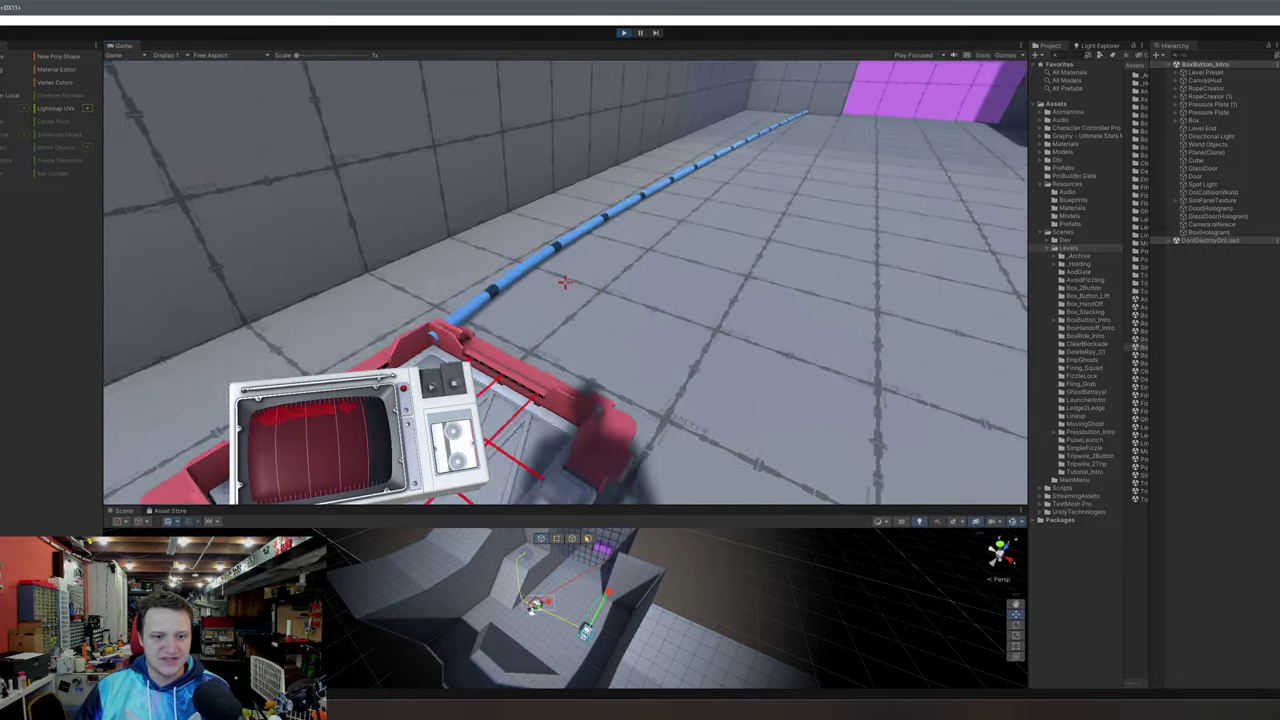
pyautogui.press('s')
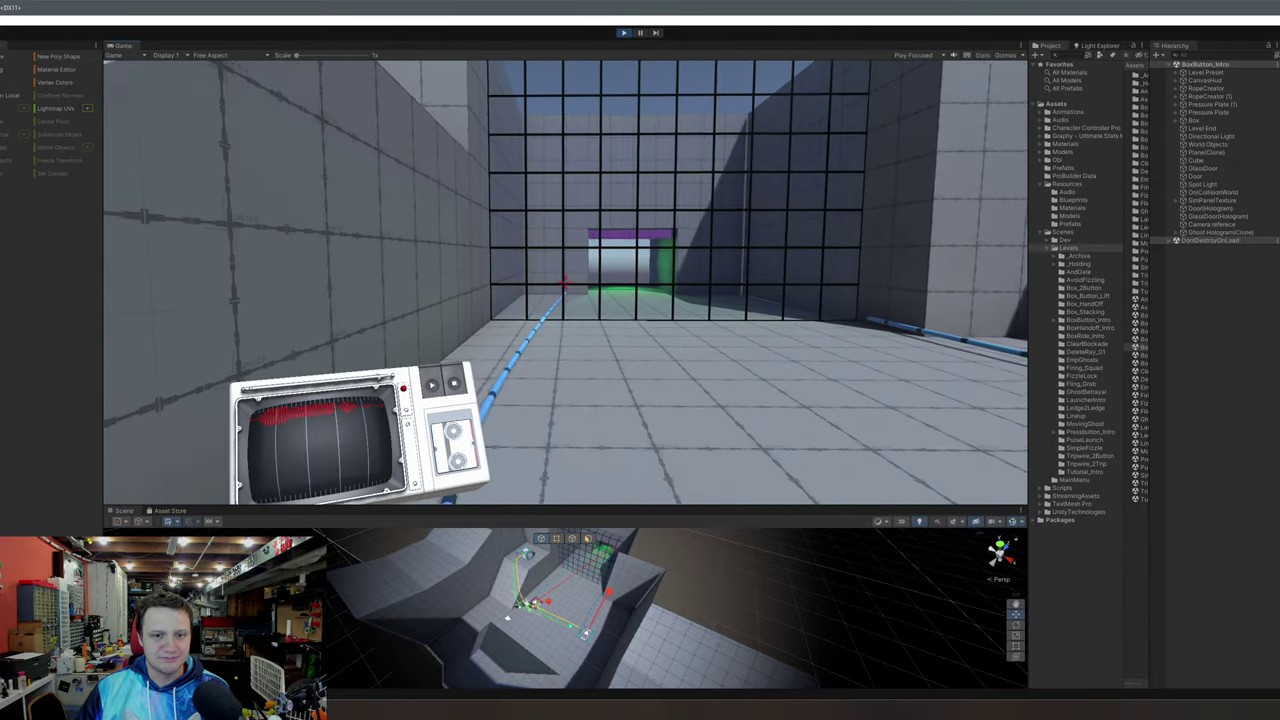
# - Play back the recorded run and watch from a distance as the ghost places the box on the teal plate
pyautogui.click(565, 282)
pyautogui.press('s')
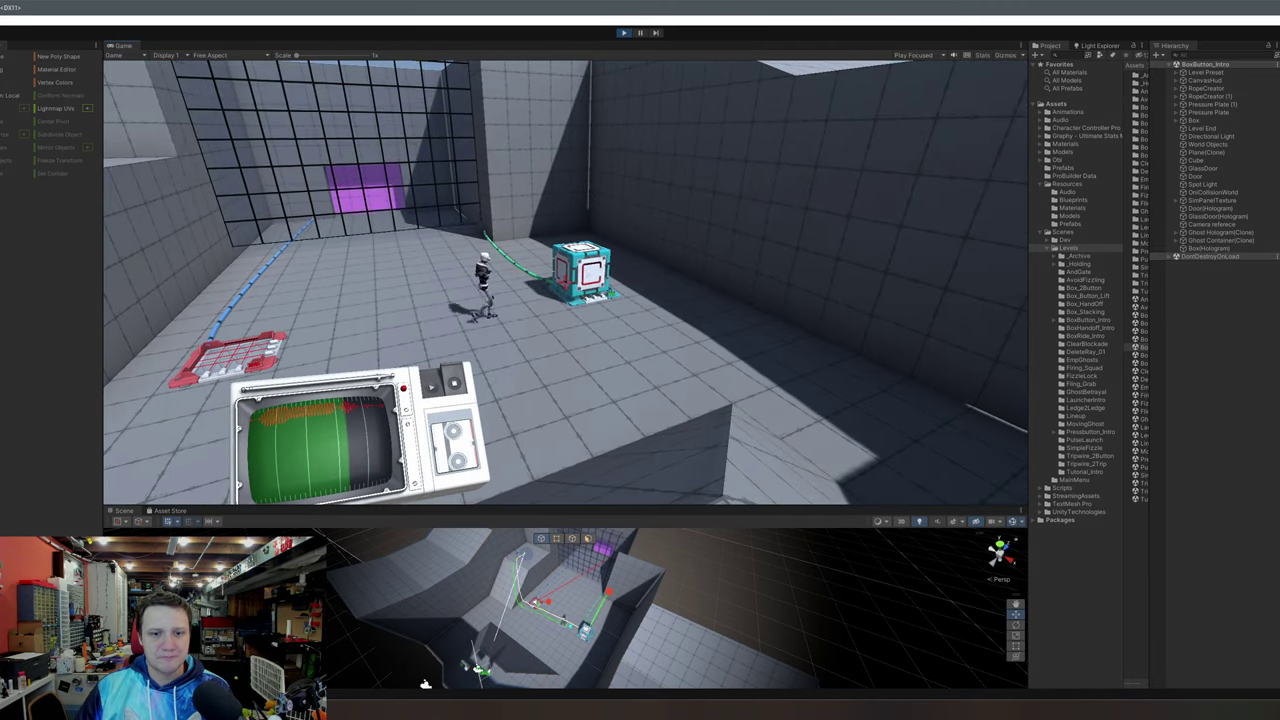
pyautogui.press('d')
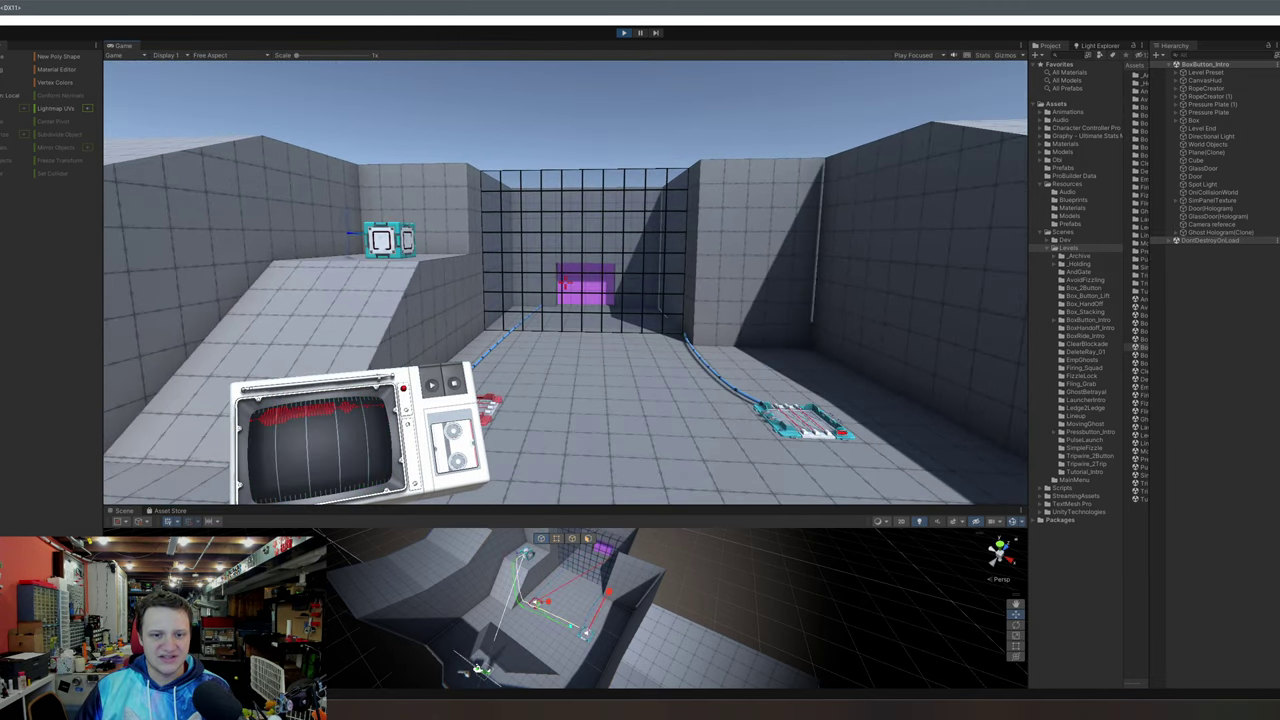
# - Record another ghost run that carries the box from the platform onto the teal plate and finishes on the red plate
pyautogui.press('w')
pyautogui.press('w')
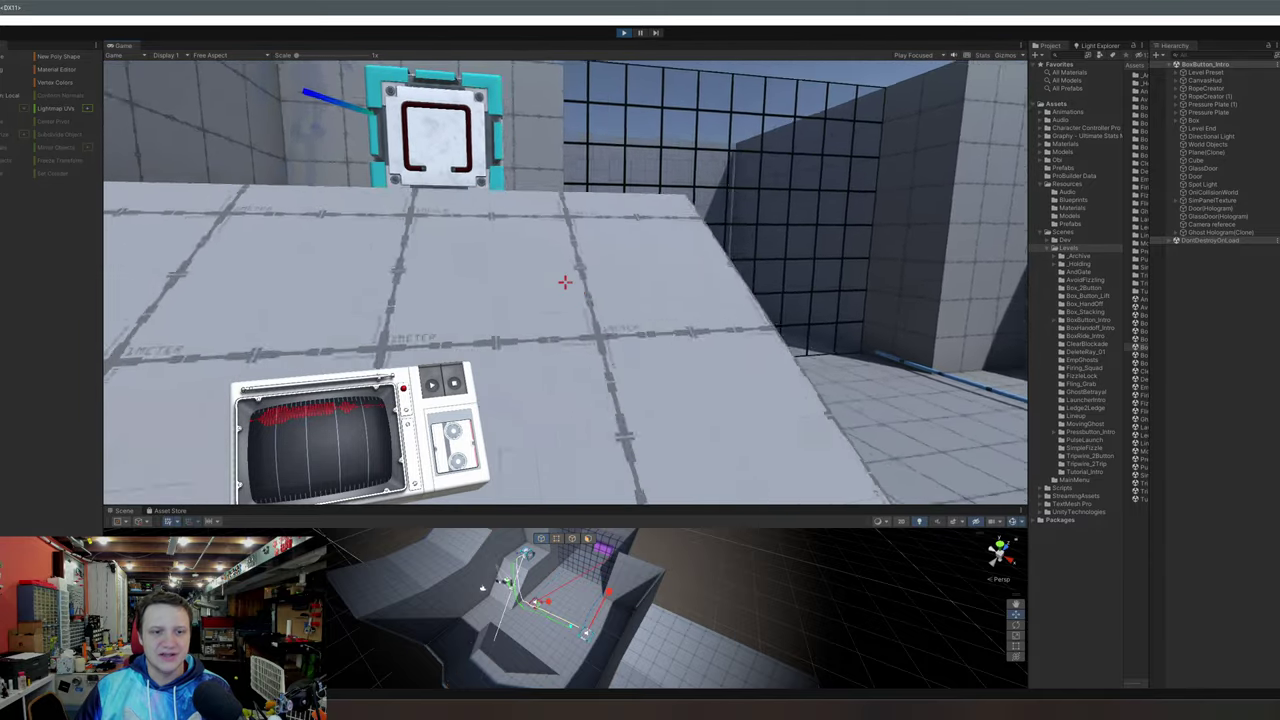
pyautogui.press('e')
pyautogui.press('w')
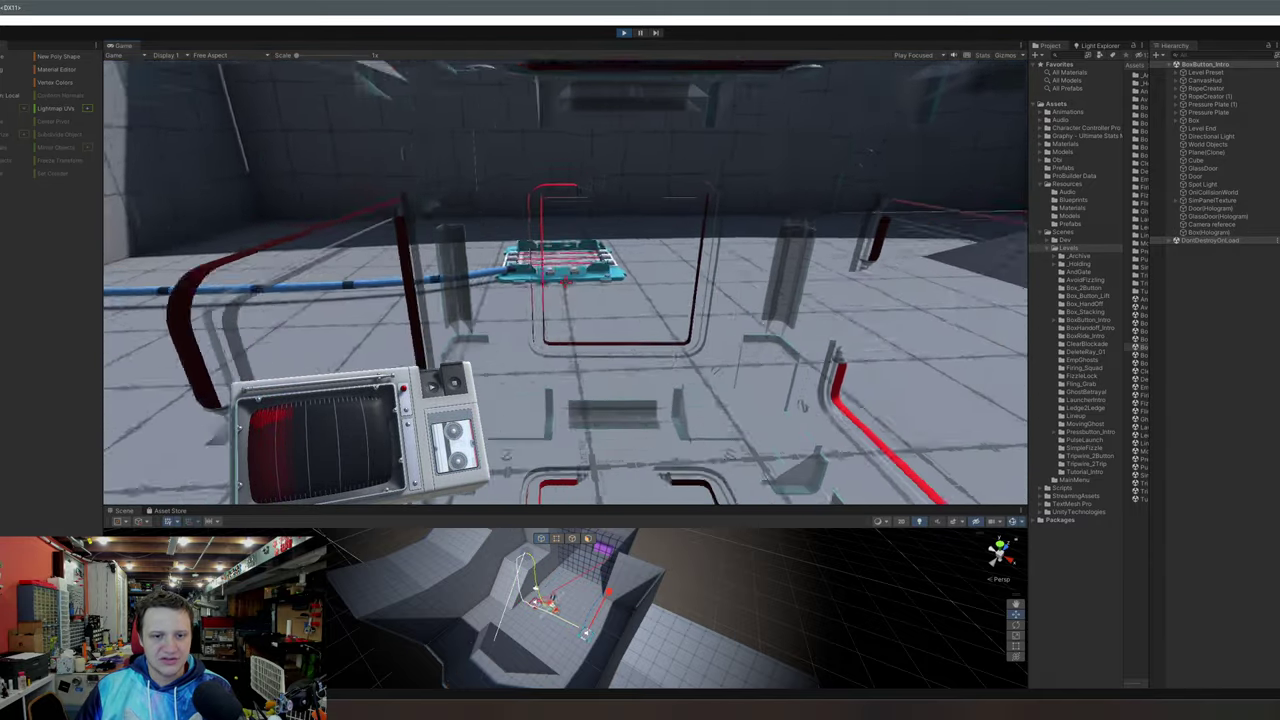
pyautogui.press('e')
pyautogui.press('s')
pyautogui.press('s')
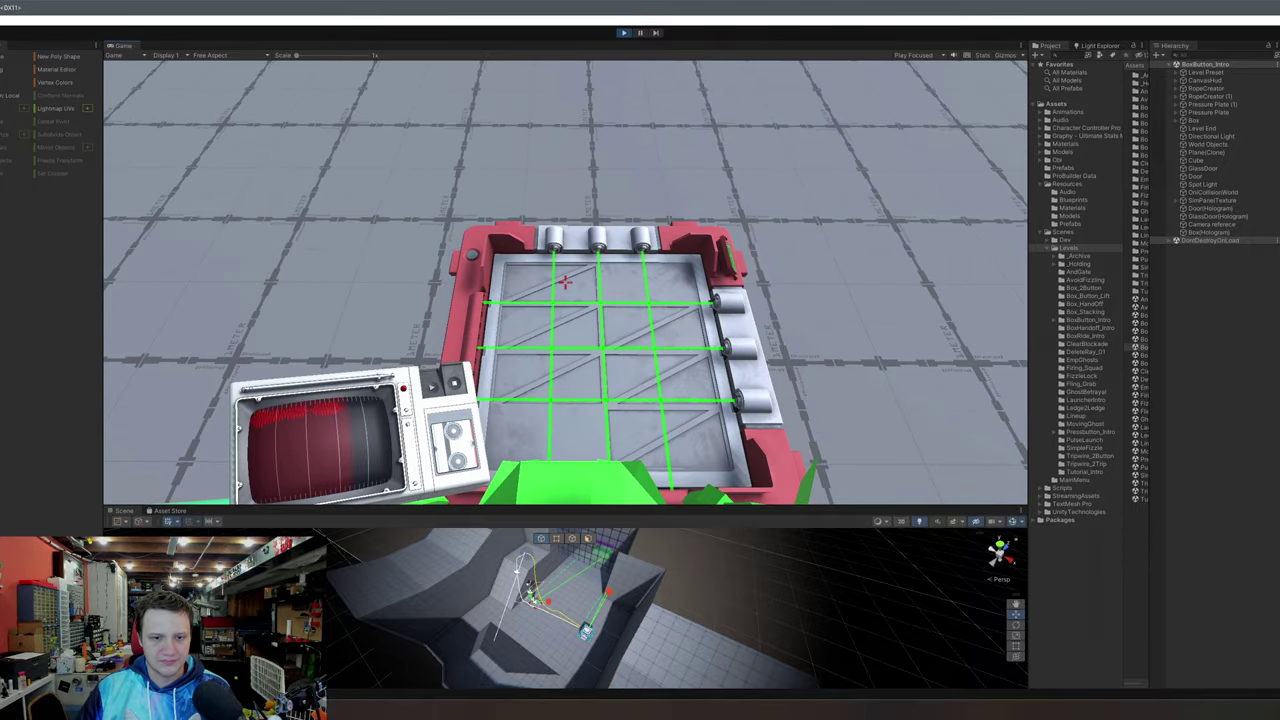
# - Play back the ghost run and walk through the opened barrier into the exit while the ghost holds the red plate
pyautogui.press('s')
pyautogui.press('s')
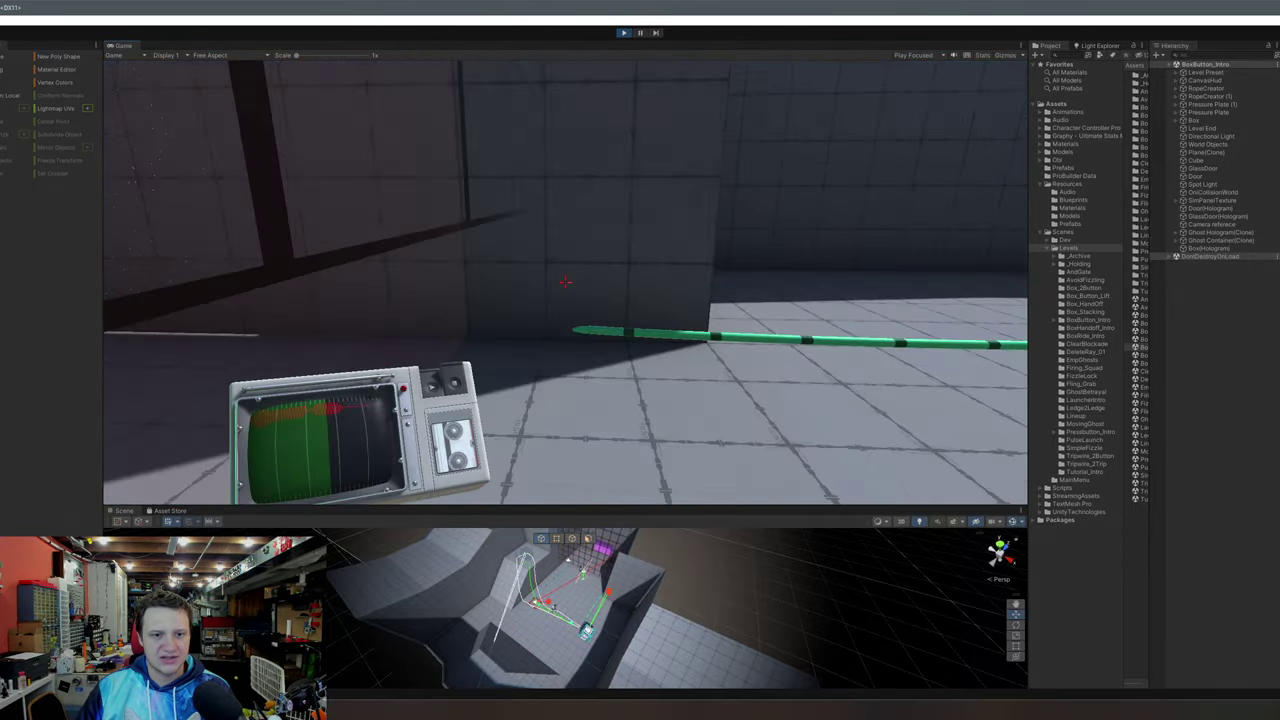
pyautogui.press('w')
pyautogui.press('w')
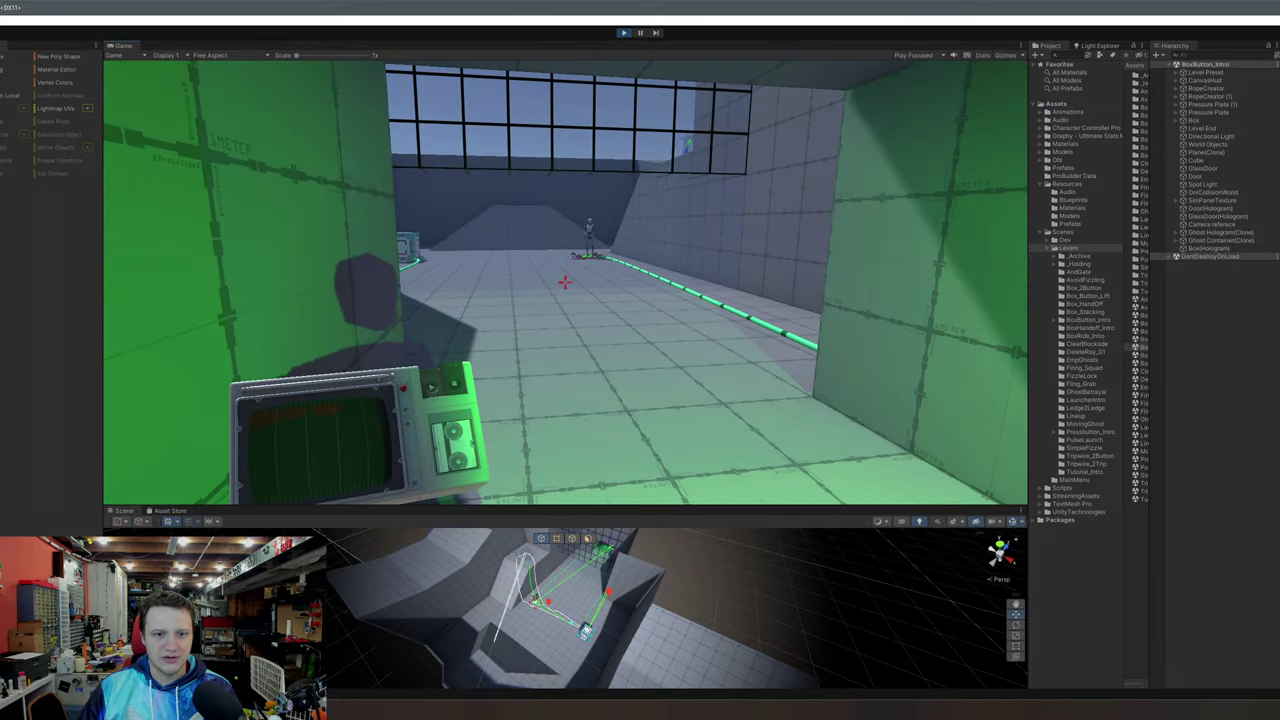
pyautogui.press('w')
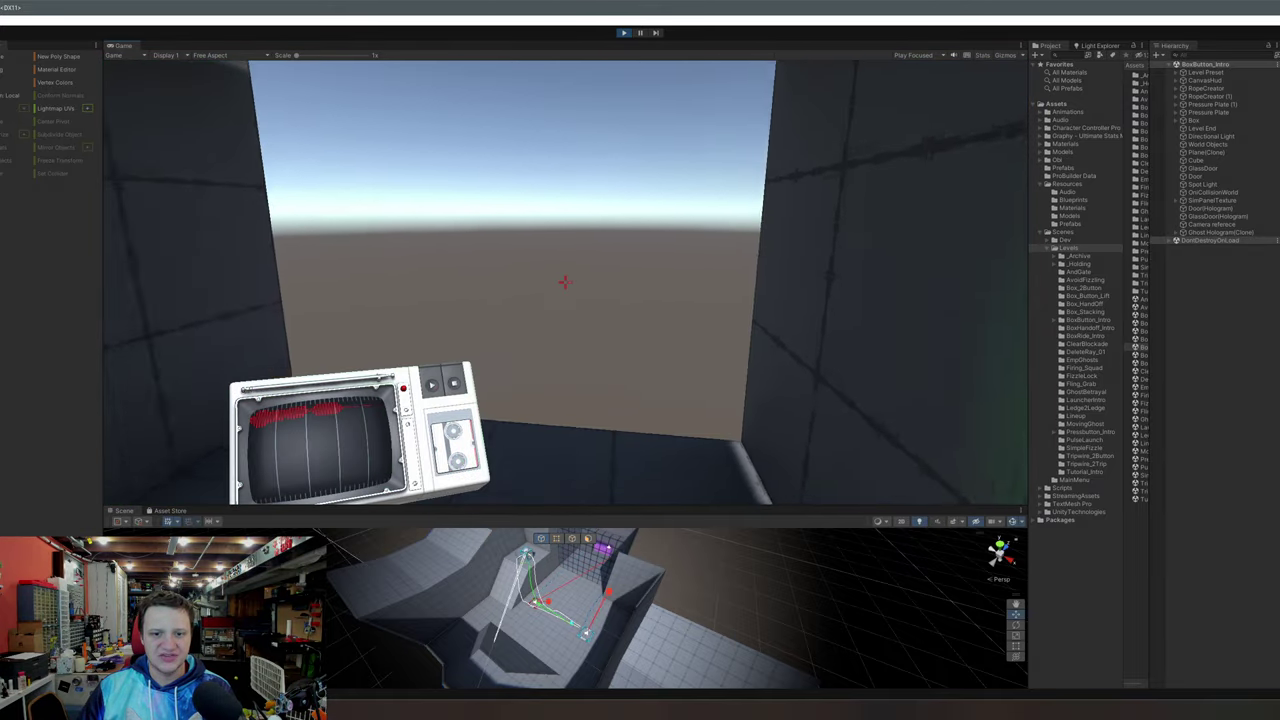
# - Return to the starting area overlooking both pressure plates and stop the play test
pyautogui.press('w')
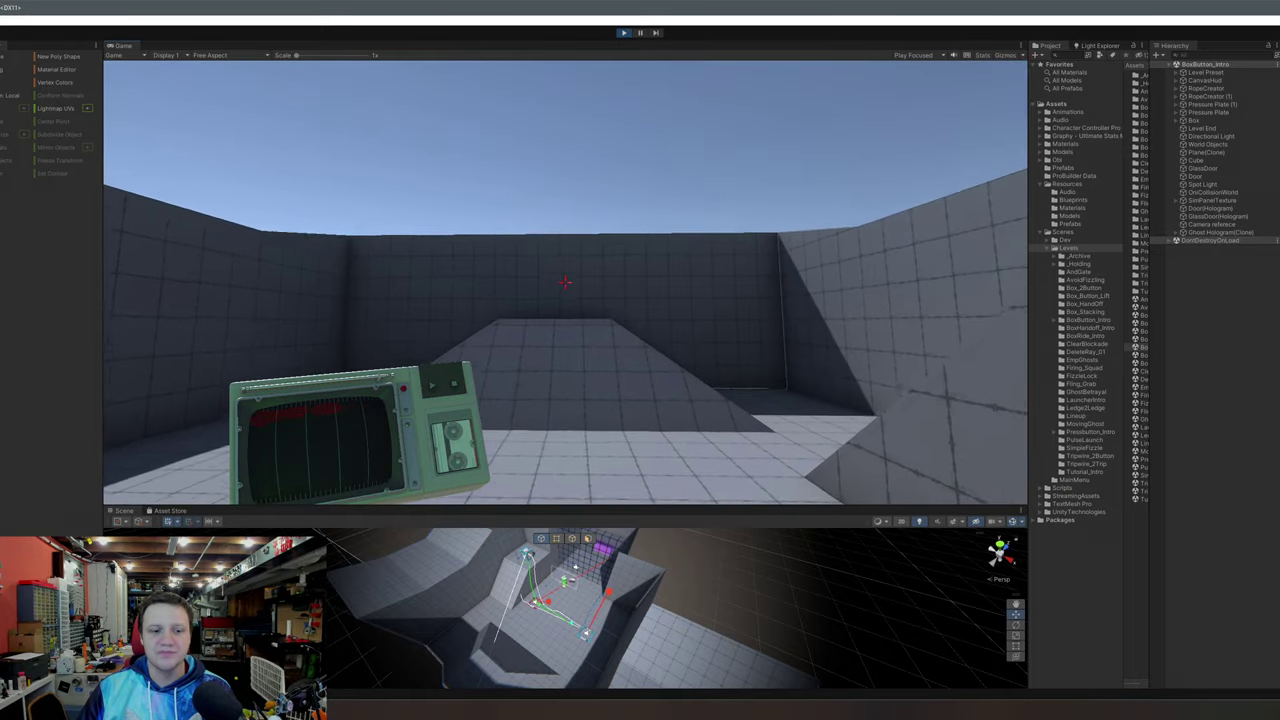
pyautogui.press('w')
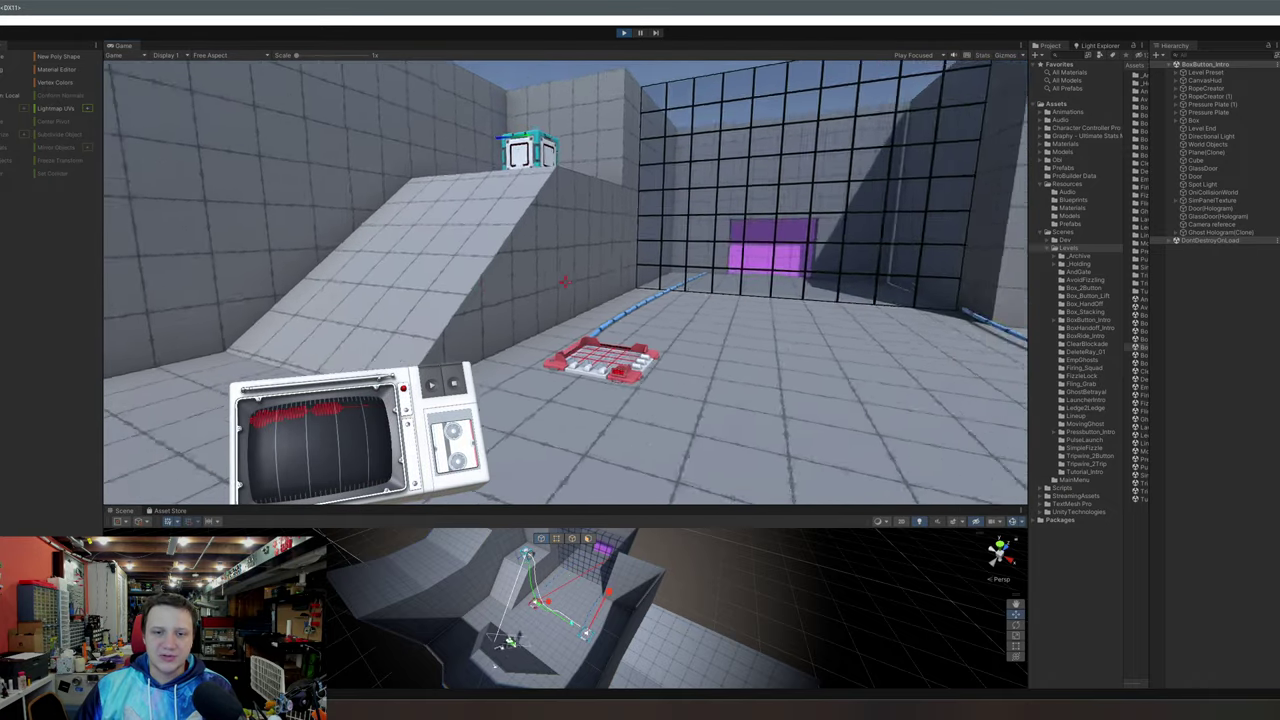
pyautogui.press('s')
pyautogui.press('w')
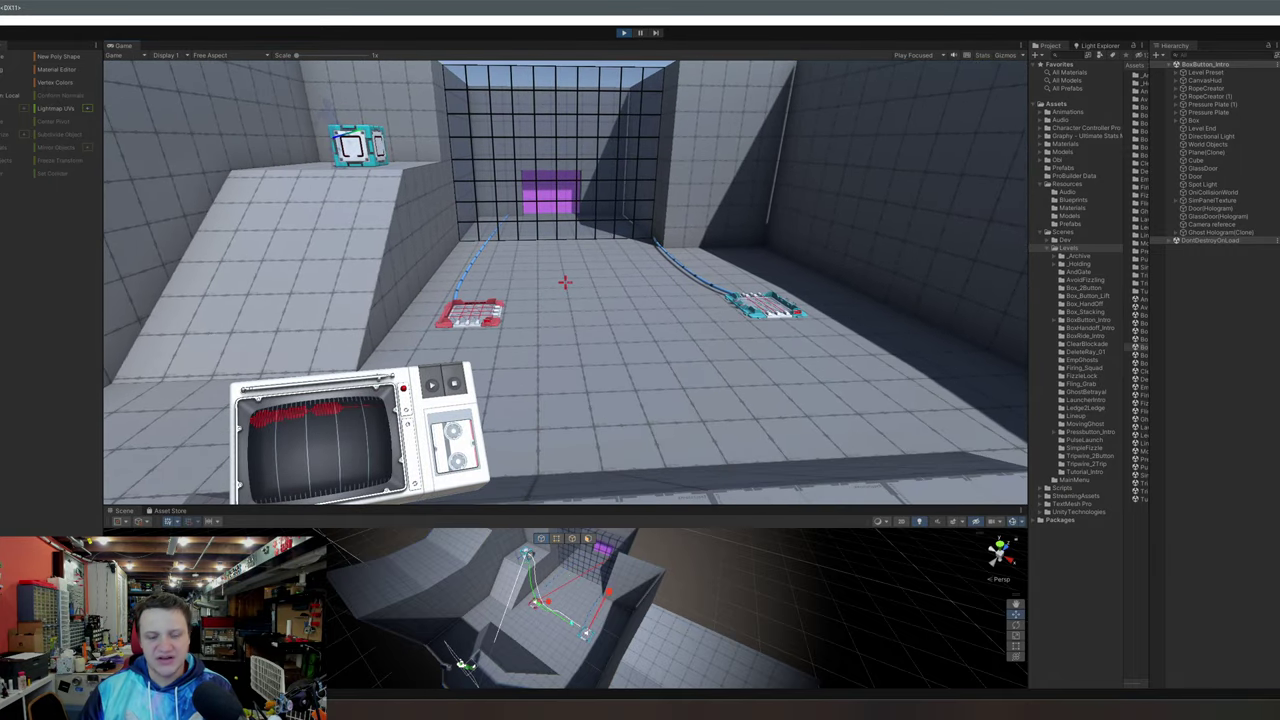
pyautogui.press('s')
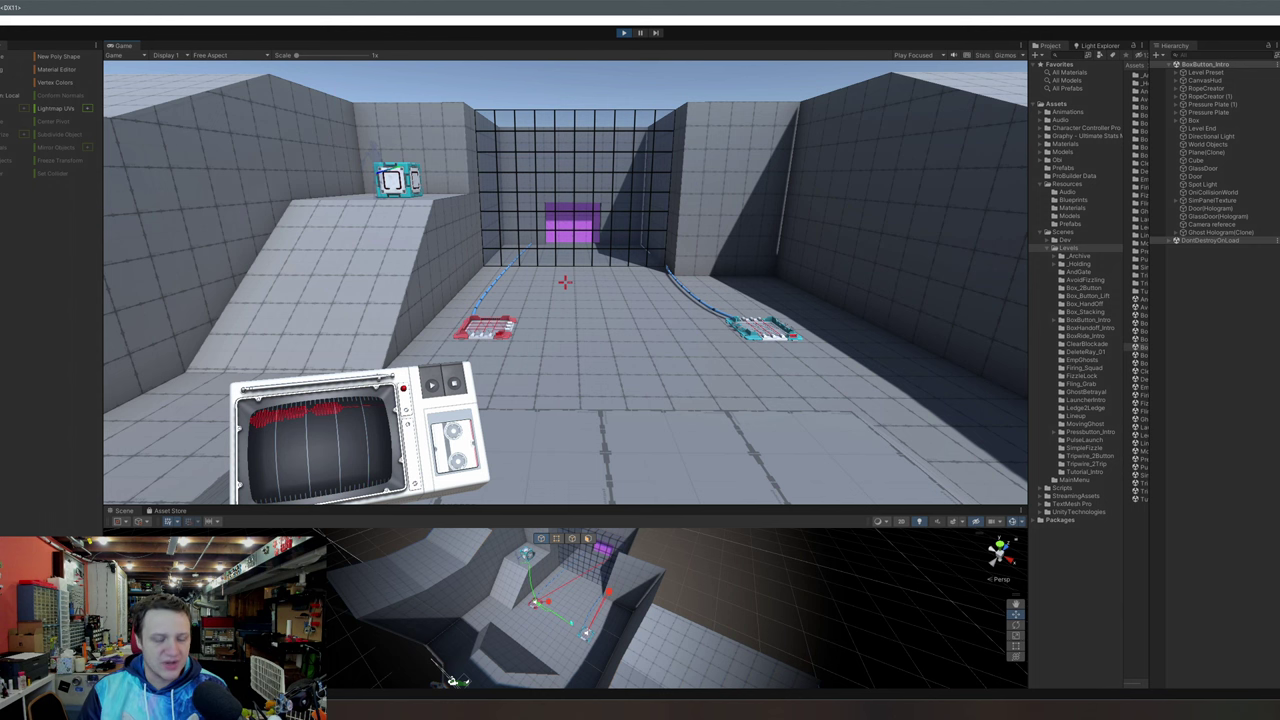
pyautogui.hotkey('ctrl', 'p')
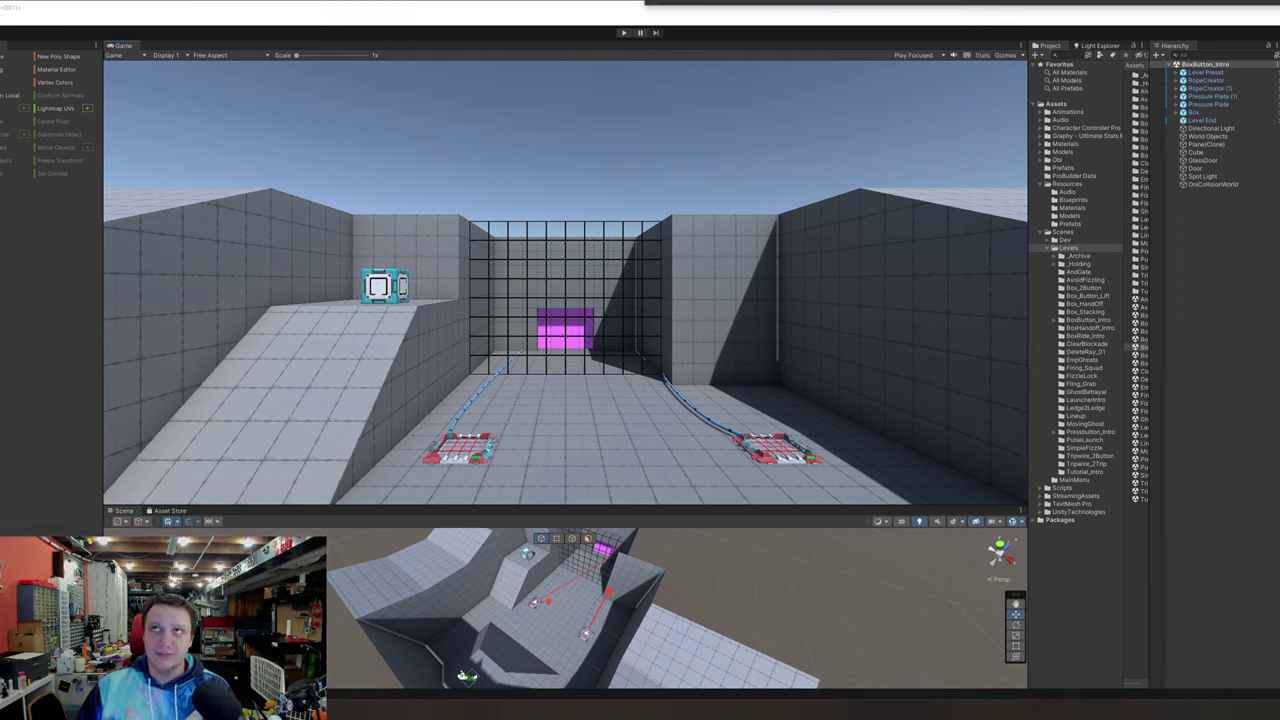
# - Switch to Chrome and open the TimeTok Trello workspace and the TimeTok Level Outline board in Miro
pyautogui.moveTo(1279, 2); pyautogui.dragTo(674, 1)
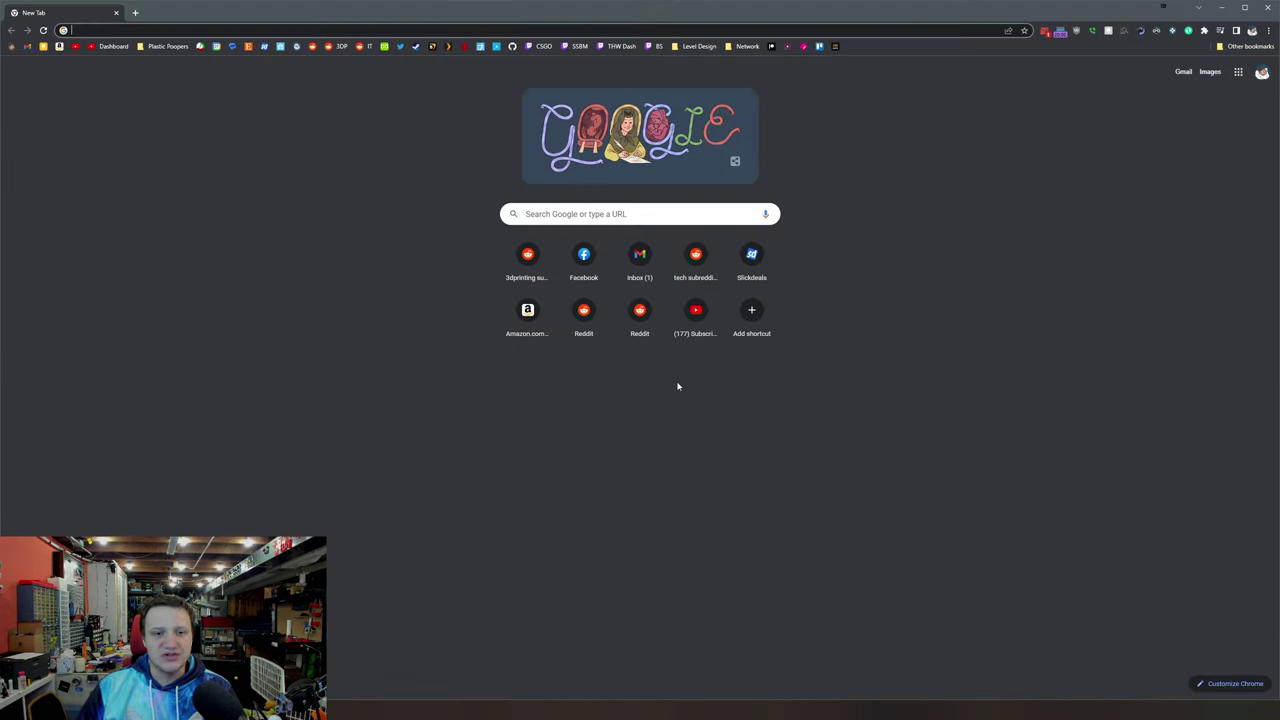
pyautogui.click(819, 47)
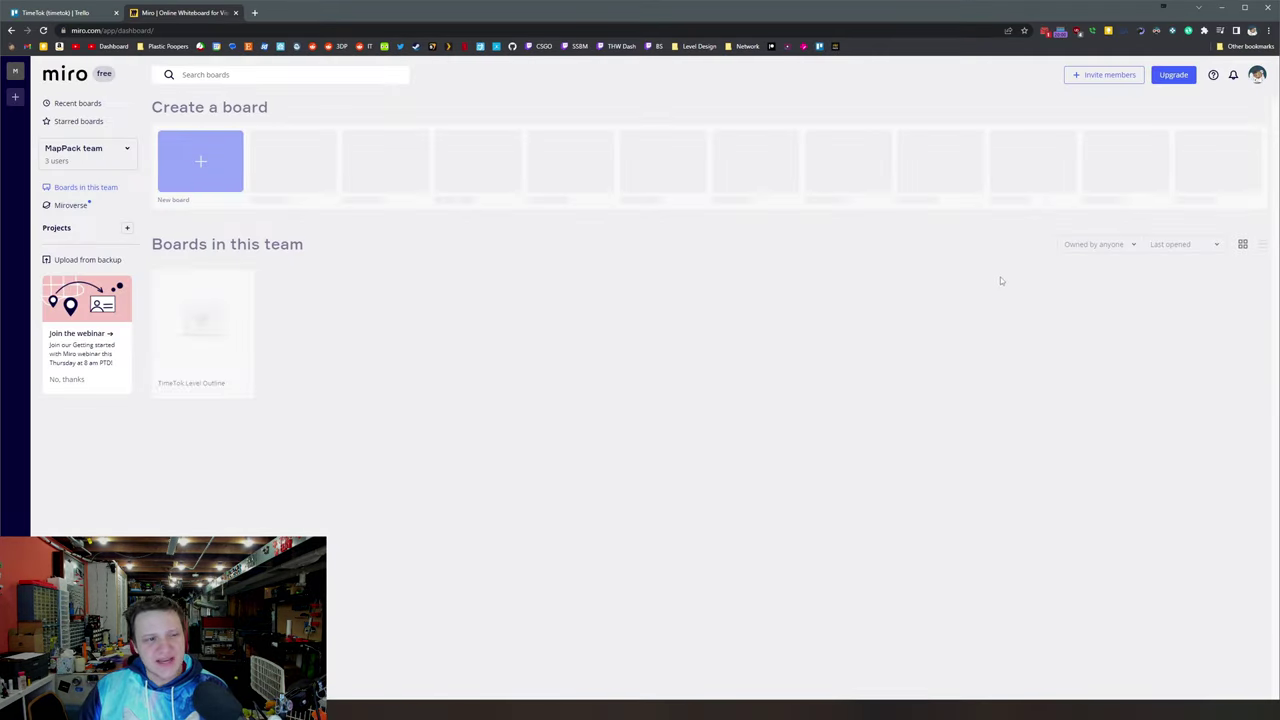
pyautogui.click(214, 336)
pyautogui.click(60, 12)
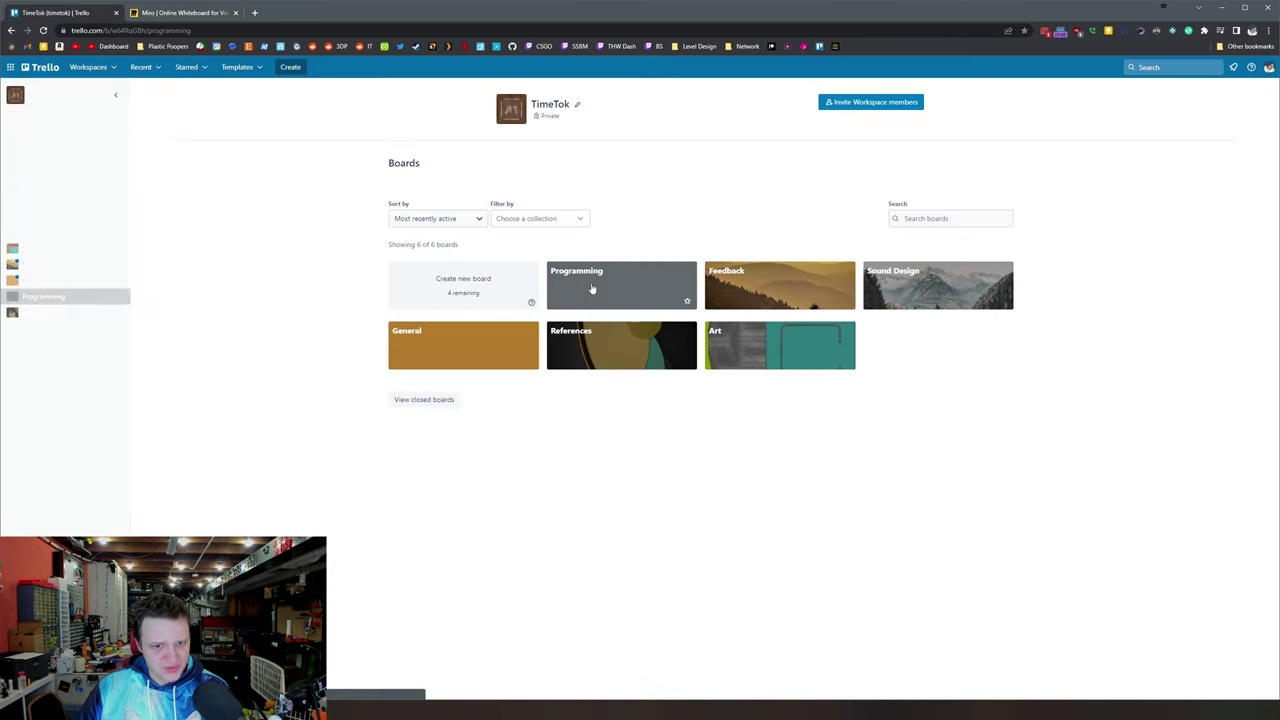
# - Look over the Programming board's bugs and tasks in Trello, and close Trello to show the Miro level outline
pyautogui.click(592, 290)
pyautogui.scroll(-10, 900, 277)
pyautogui.scroll(10, 905, 430)
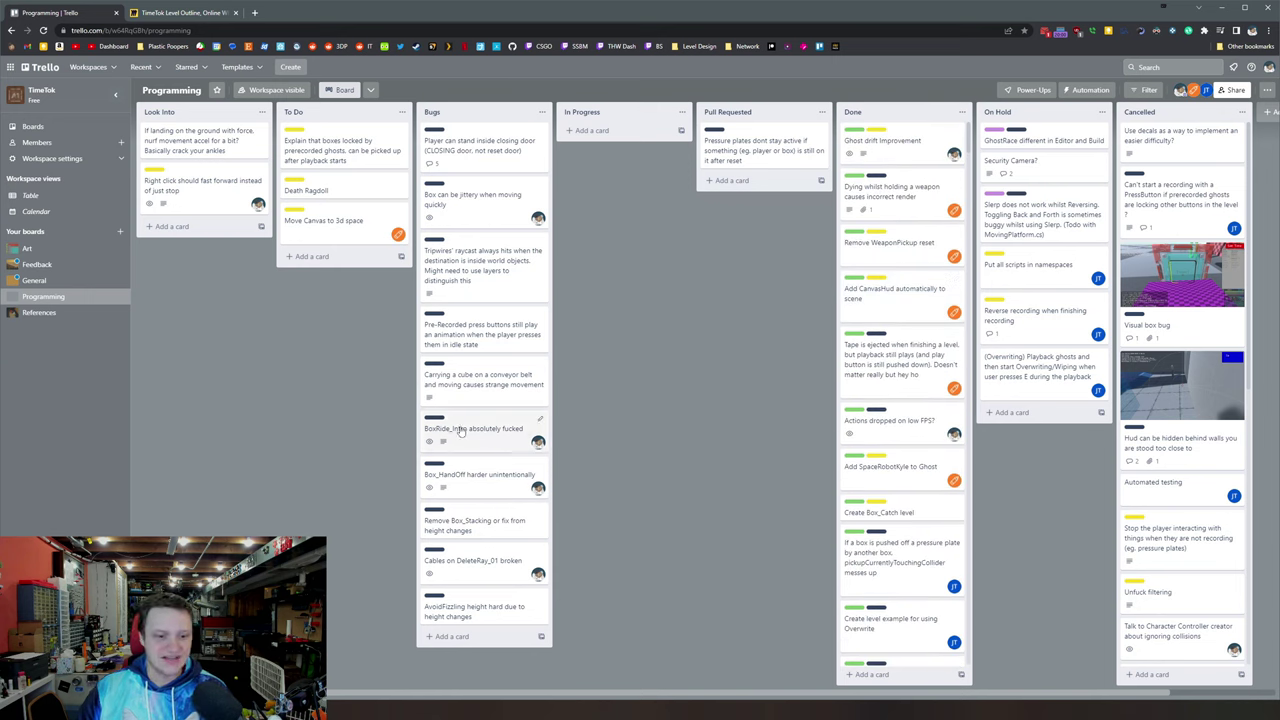
pyautogui.middleClick(67, 14)
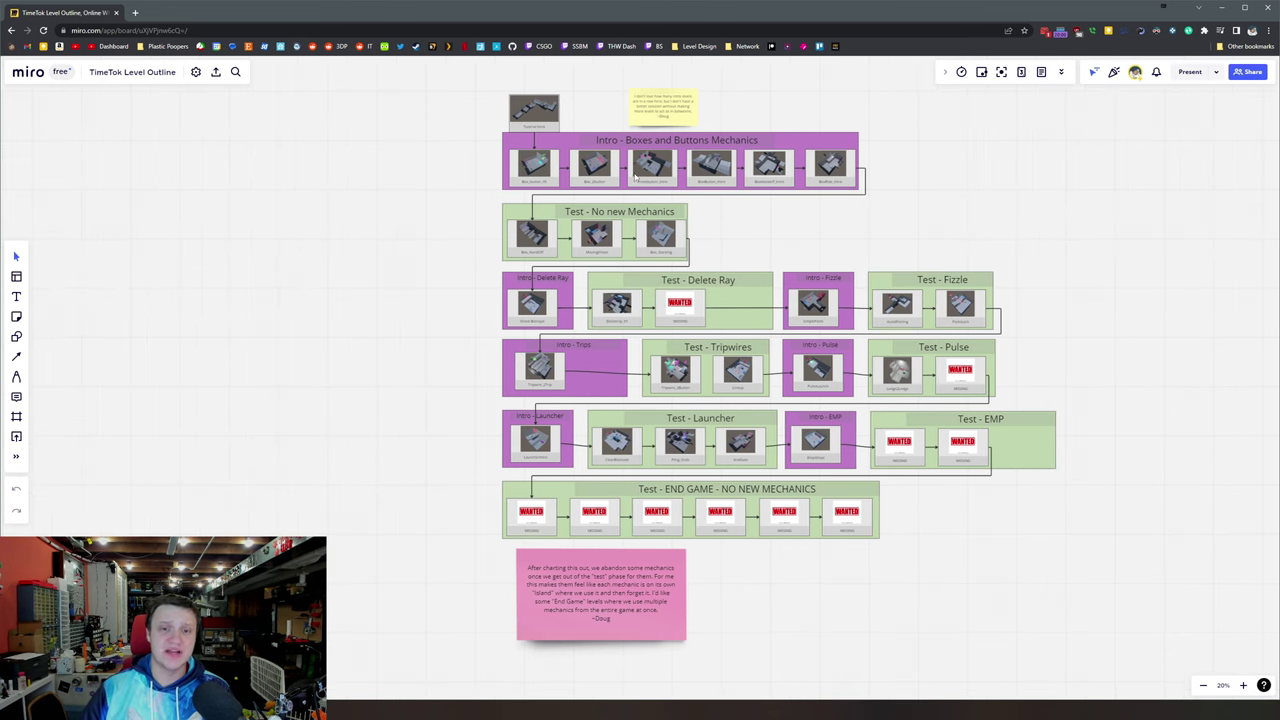
# - Examine the overall order of intro and test sections on the level outline board
pyautogui.keyDown('ctrl'); pyautogui.scroll(2, 1056, 212); pyautogui.keyUp('ctrl')
pyautogui.scroll(1, 894, 263)
pyautogui.keyDown('ctrl'); pyautogui.scroll(-2, 911, 220); pyautogui.keyUp('ctrl')
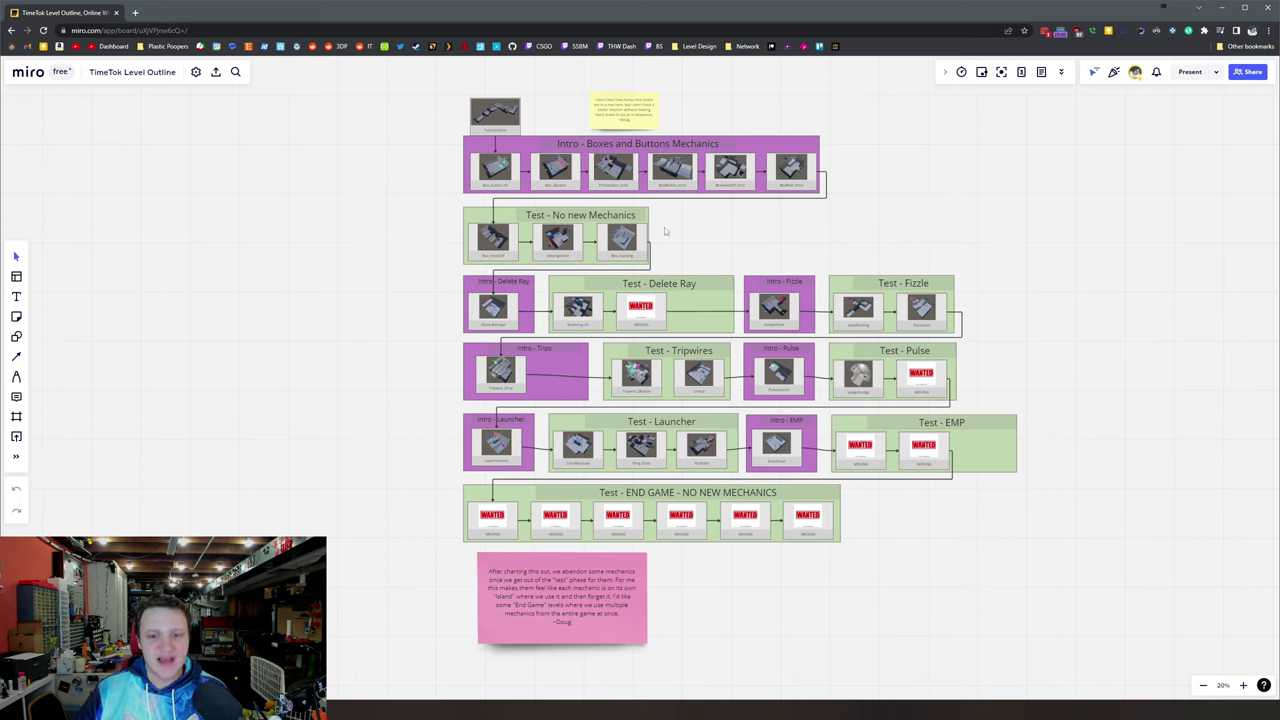
pyautogui.scroll(2, 904, 222)
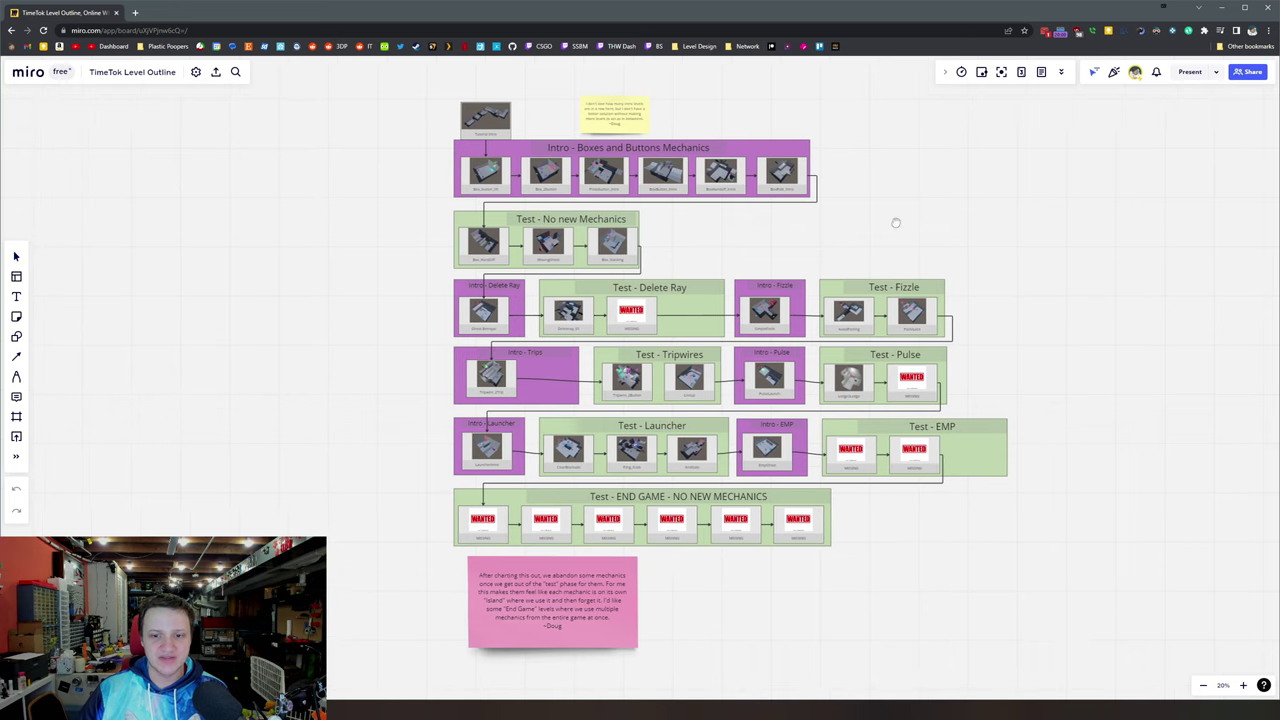
pyautogui.scroll(-2, 814, 255)
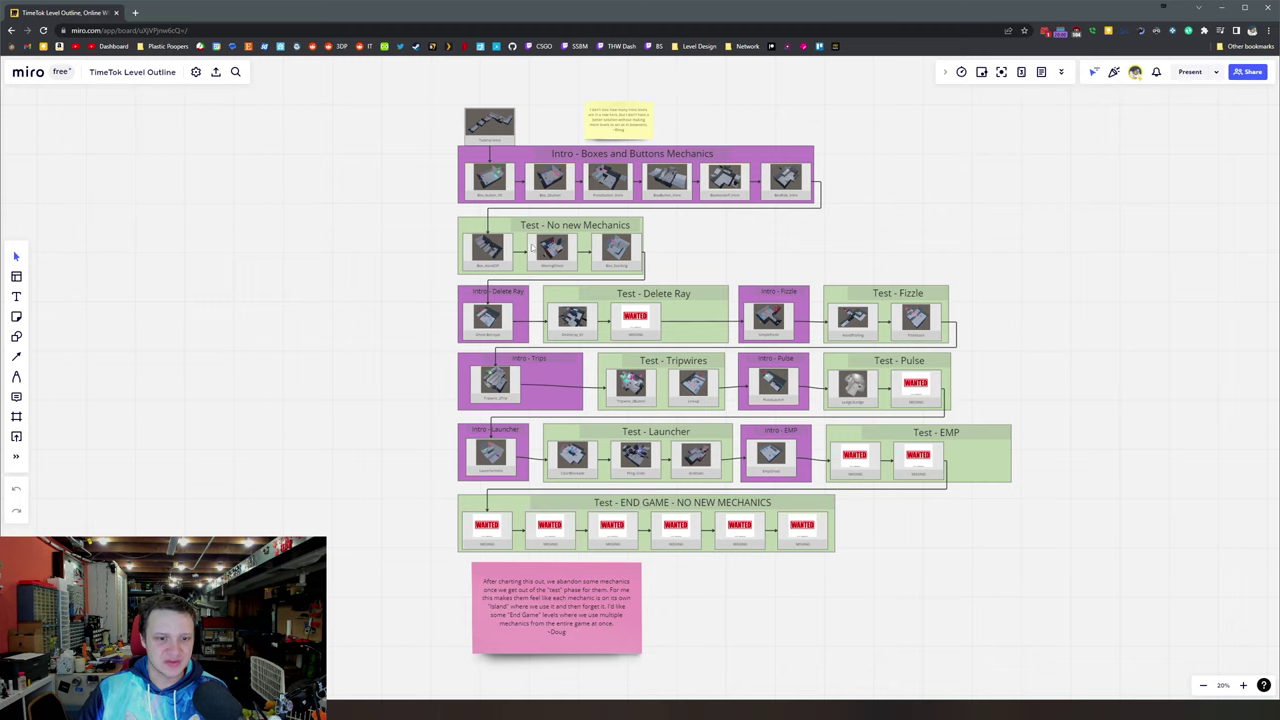
# - Examine the Intro - Boxes and Buttons Mechanics levels and their yellow note close up, and return to the full outline
pyautogui.moveTo(882, 132); pyautogui.dragTo(397, 214)
pyautogui.click(989, 202)
pyautogui.scroll(5, 988, 202)
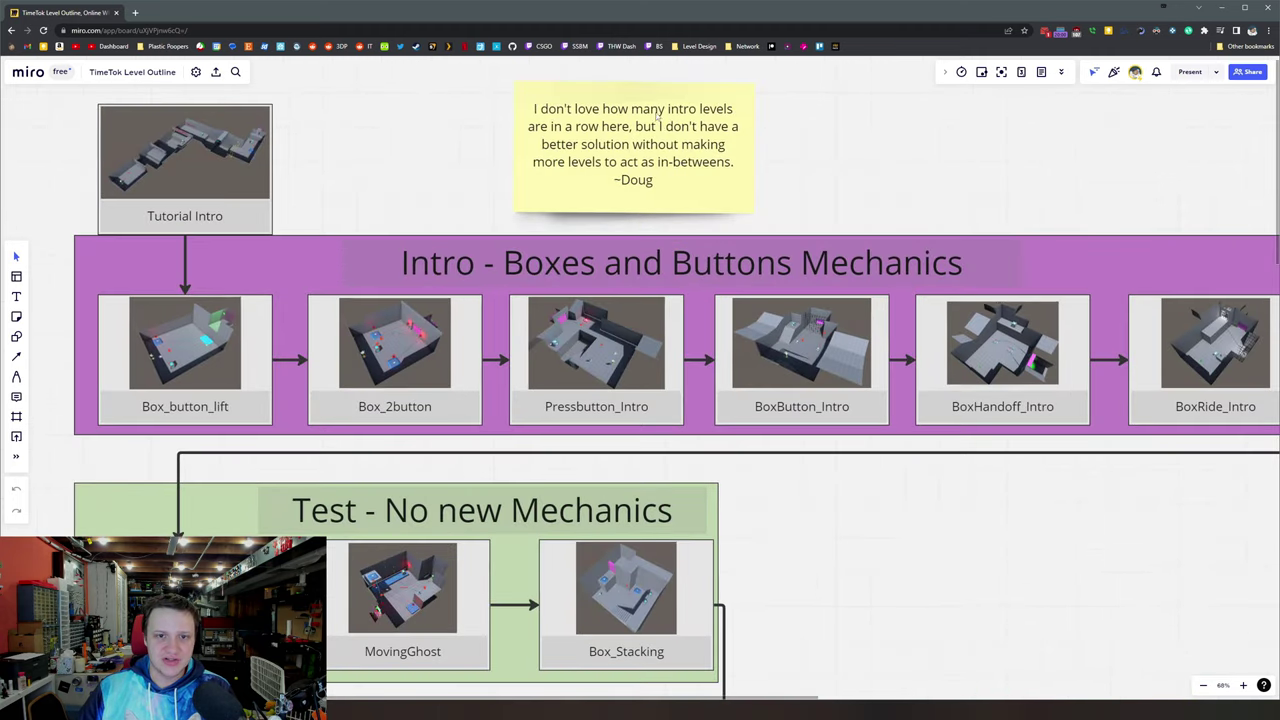
pyautogui.scroll(-3, 962, 242)
pyautogui.scroll(-2, 962, 242)
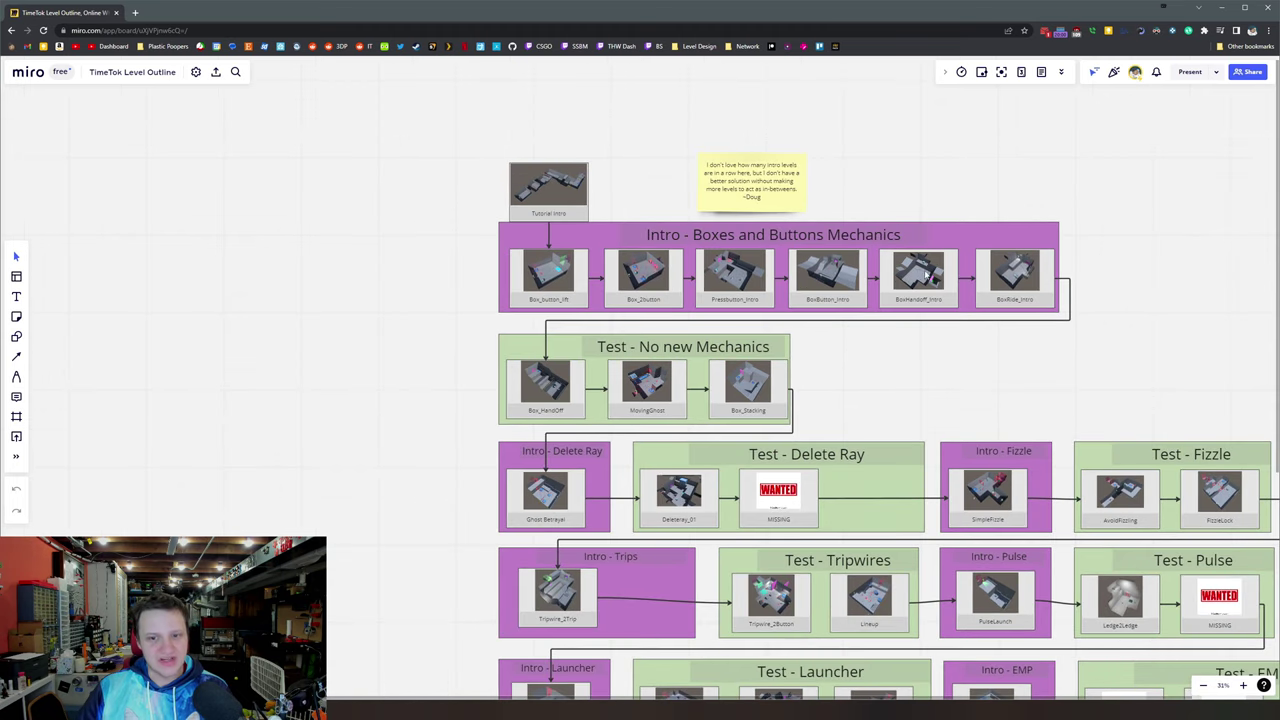
pyautogui.scroll(-3, 1032, 268)
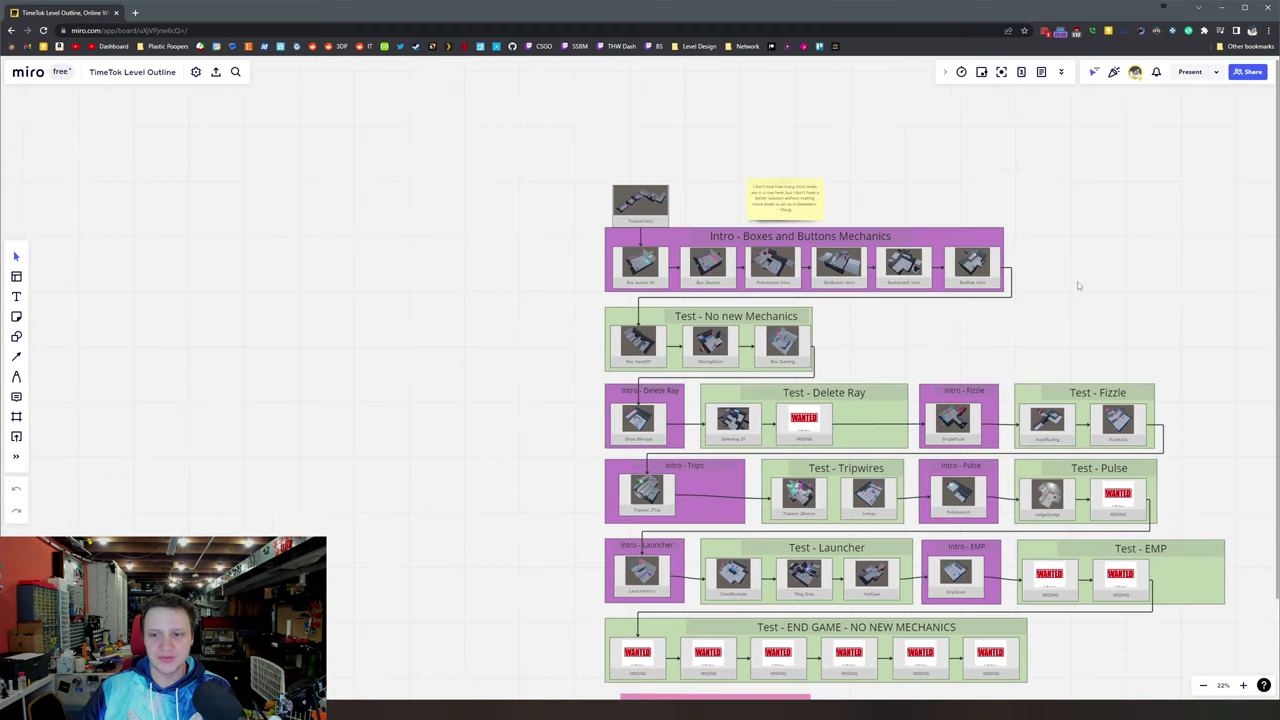
pyautogui.moveTo(1067, 267); pyautogui.dragTo(1011, 253)
pyautogui.scroll(-1, 1000, 238)
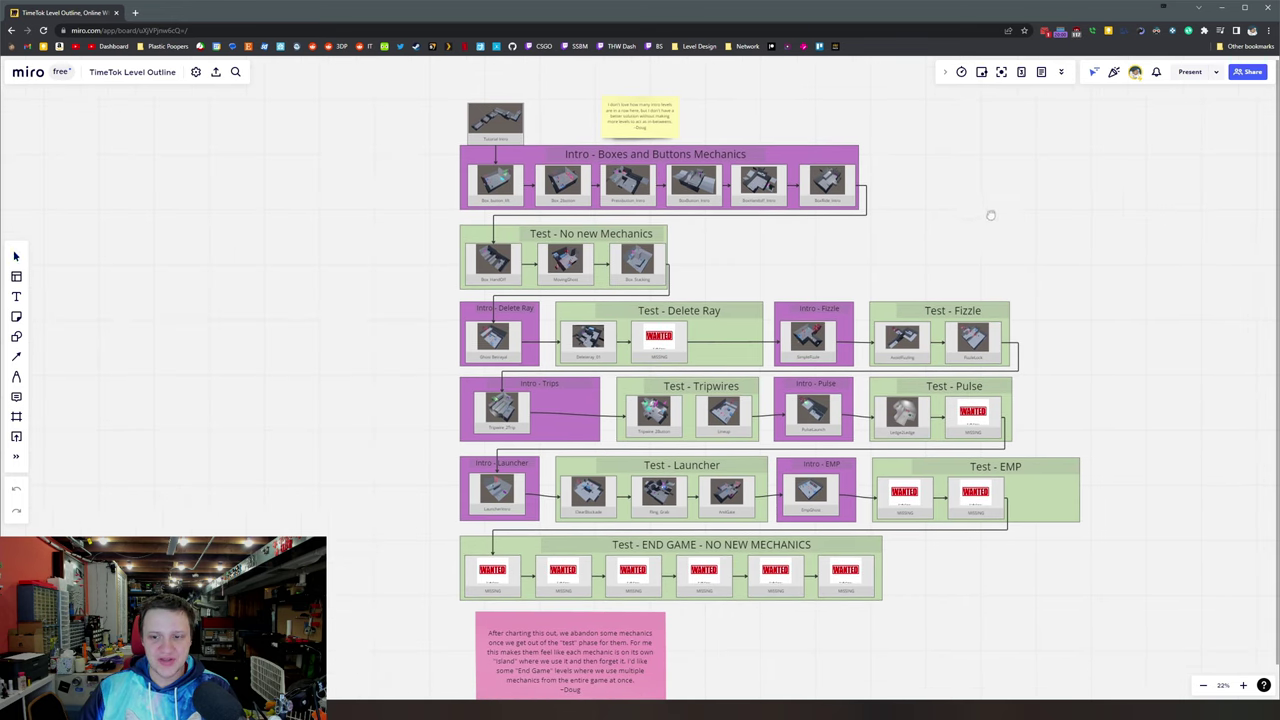
pyautogui.scroll(-1, 992, 215)
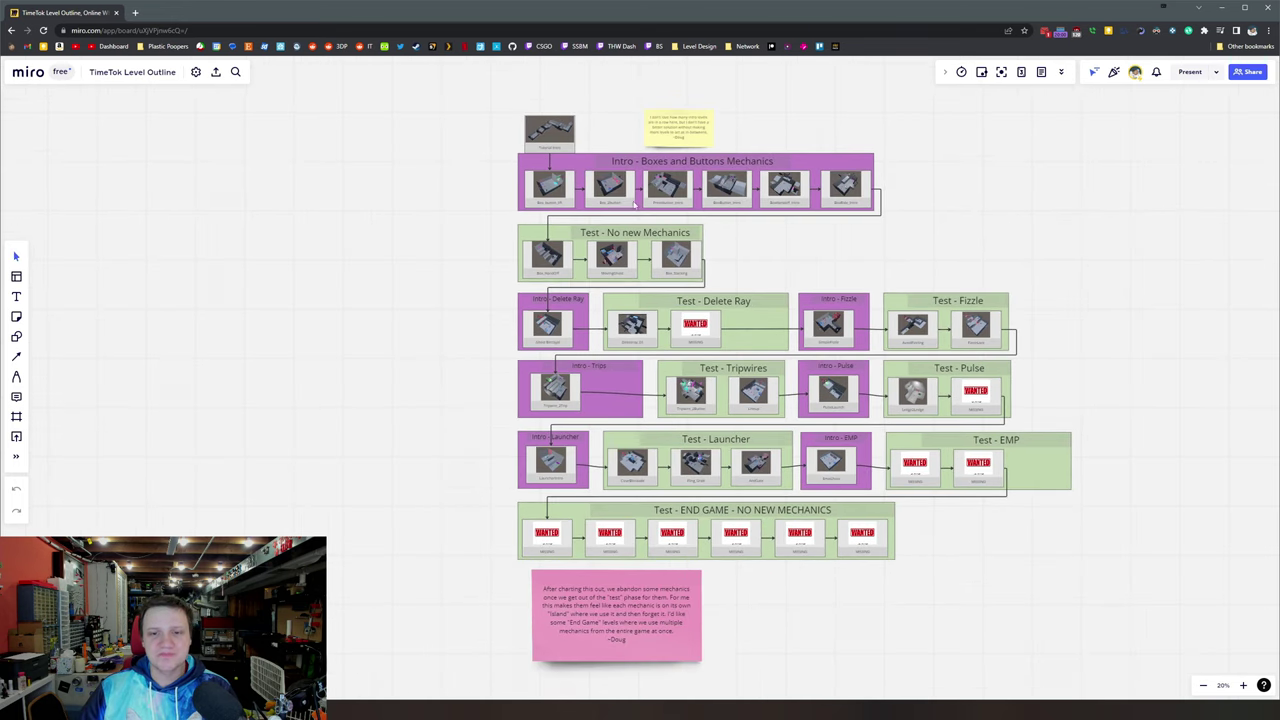
pyautogui.hscroll(2, 976, 217)
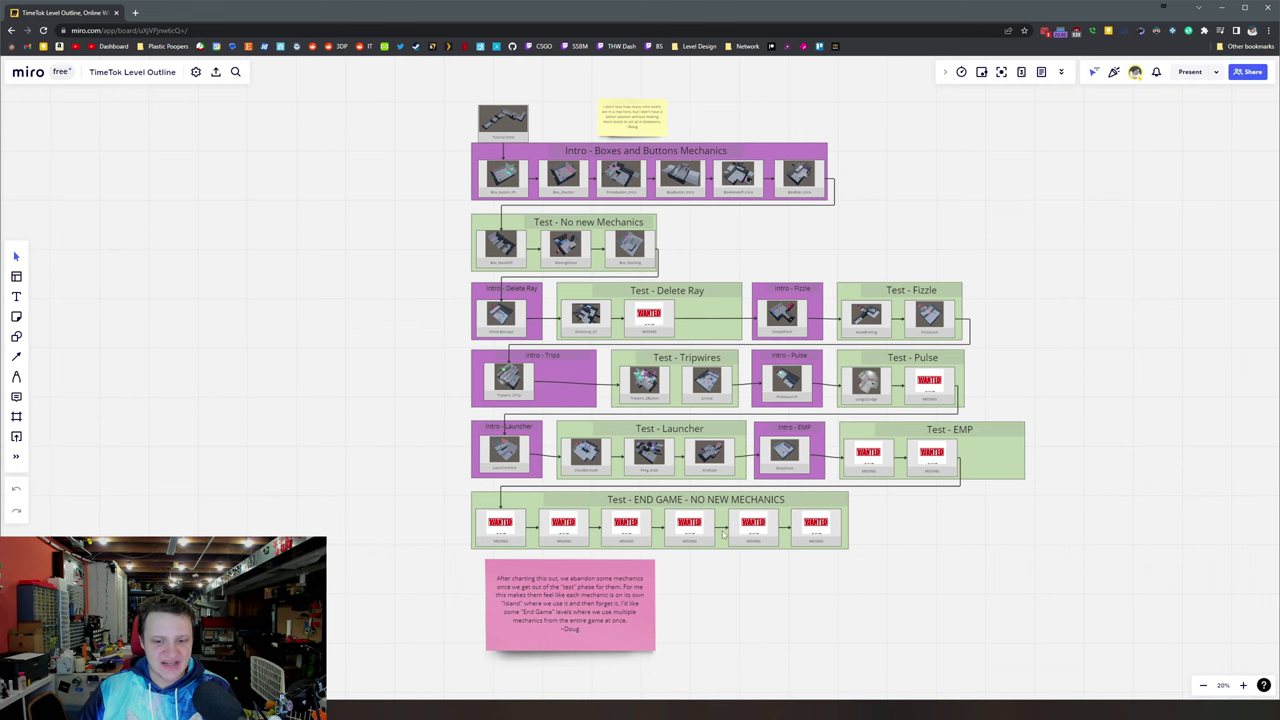
# - Examine the missing levels in the END GAME section and read the pink note beneath it
pyautogui.scroll(-1, 884, 463)
pyautogui.keyDown('ctrl'); pyautogui.scroll(2, 889, 491); pyautogui.keyUp('ctrl')
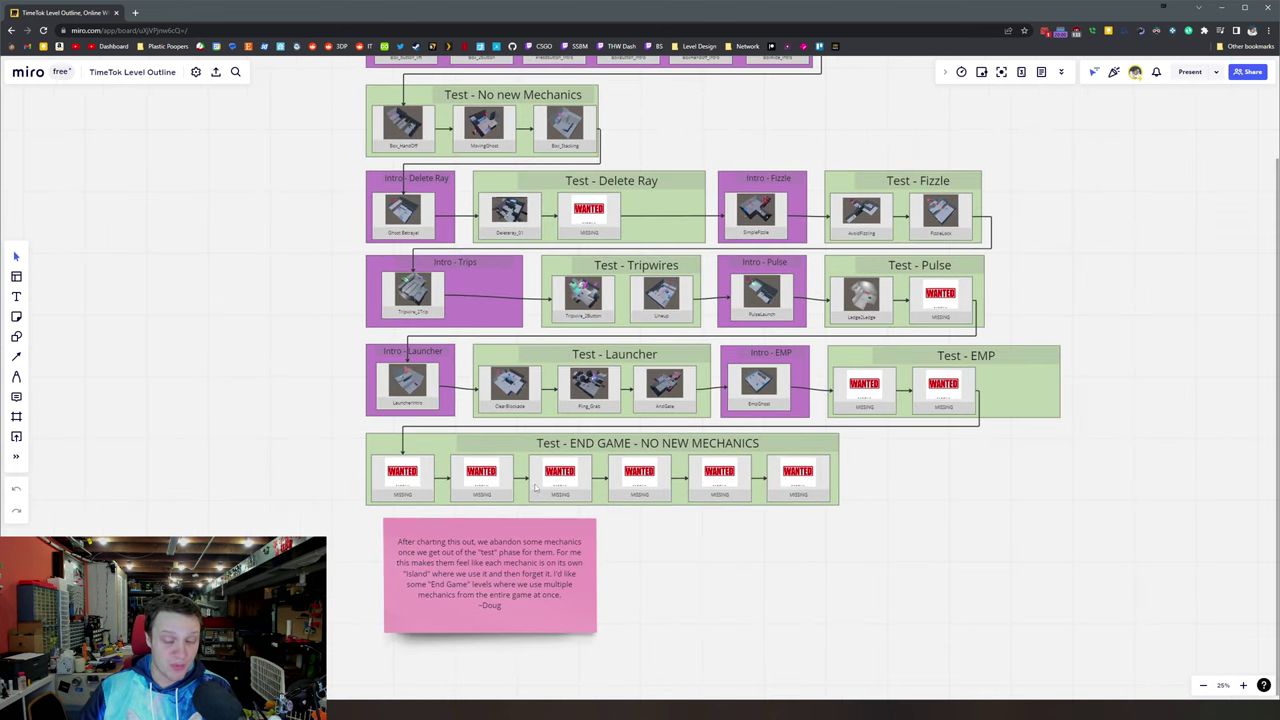
pyautogui.keyDown('ctrl'); pyautogui.scroll(-2, 718, 454); pyautogui.keyUp('ctrl')
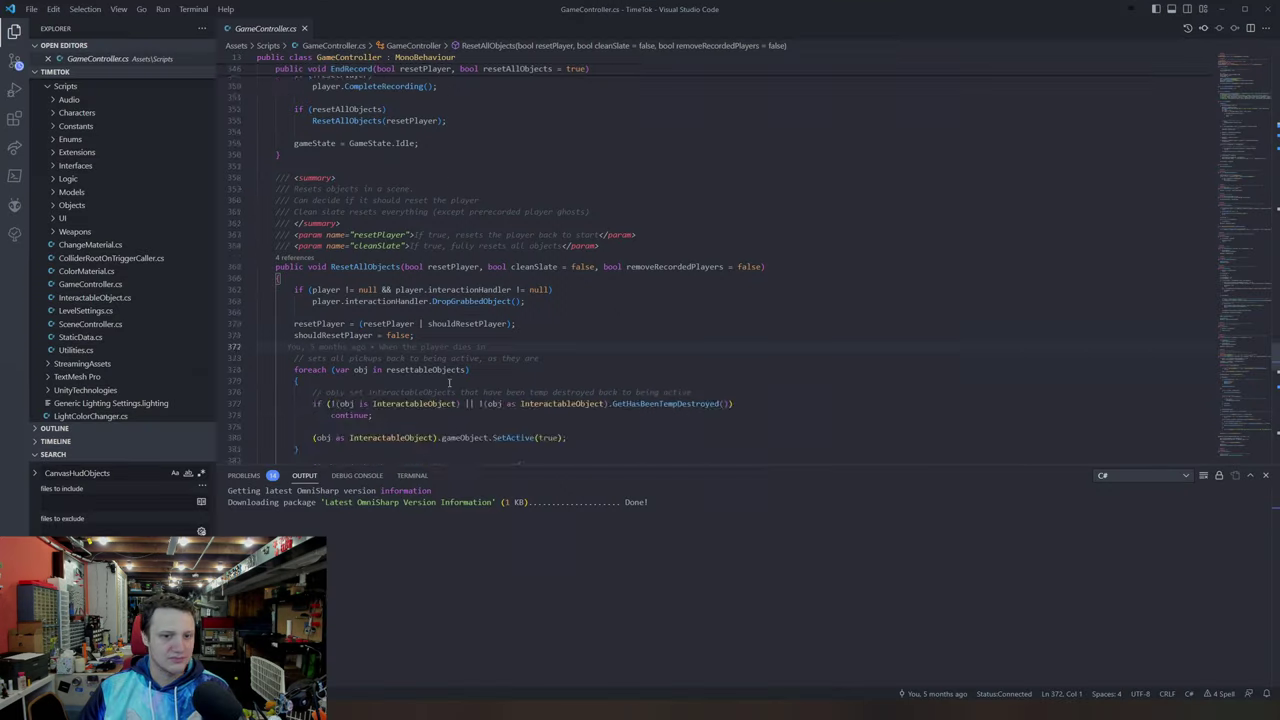
# - Switch to Visual Studio Code and look through the code after ResetAllObjects in GameController.cs
pyautogui.scroll(-10, 1237, 313)
pyautogui.scroll(-5, 1237, 313)
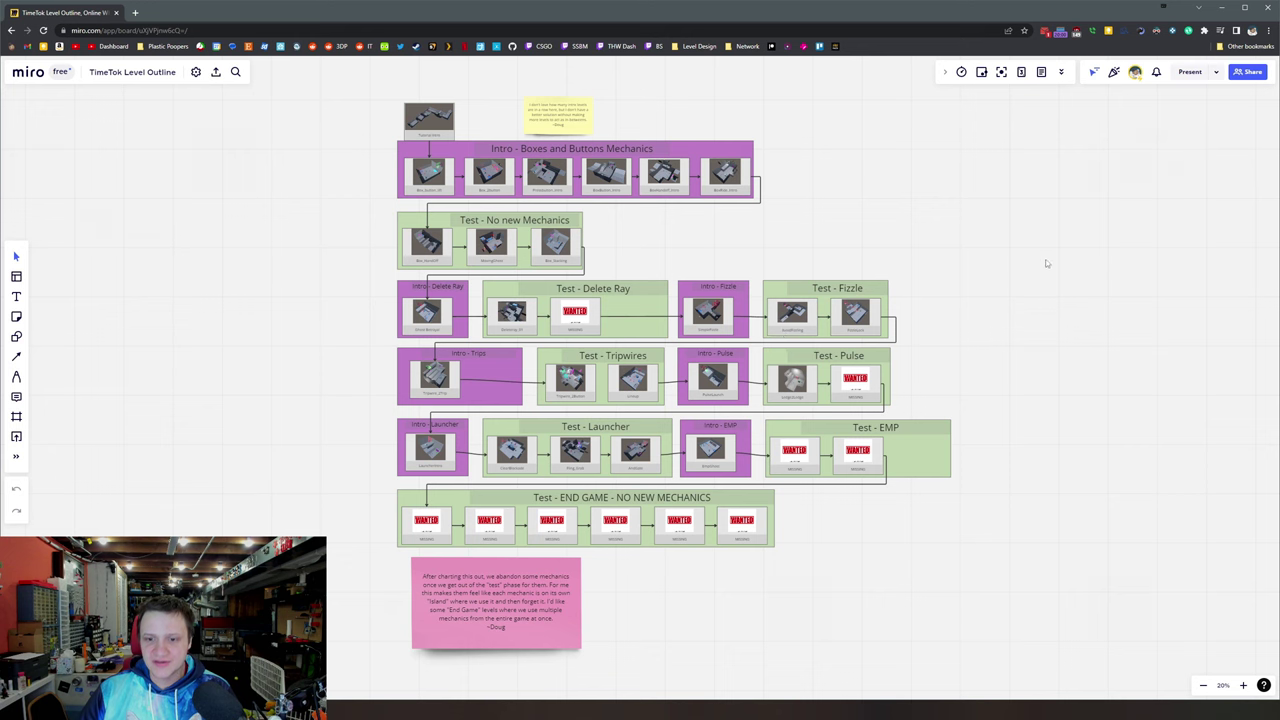
# - Switch back to Miro and review the complete chart of intro and test levels
pyautogui.moveTo(1053, 284)
pyautogui.mouseDown(button='middle')
pyautogui.moveTo(1065, 278)
pyautogui.moveTo(1042, 281)
pyautogui.mouseUp(button='middle')
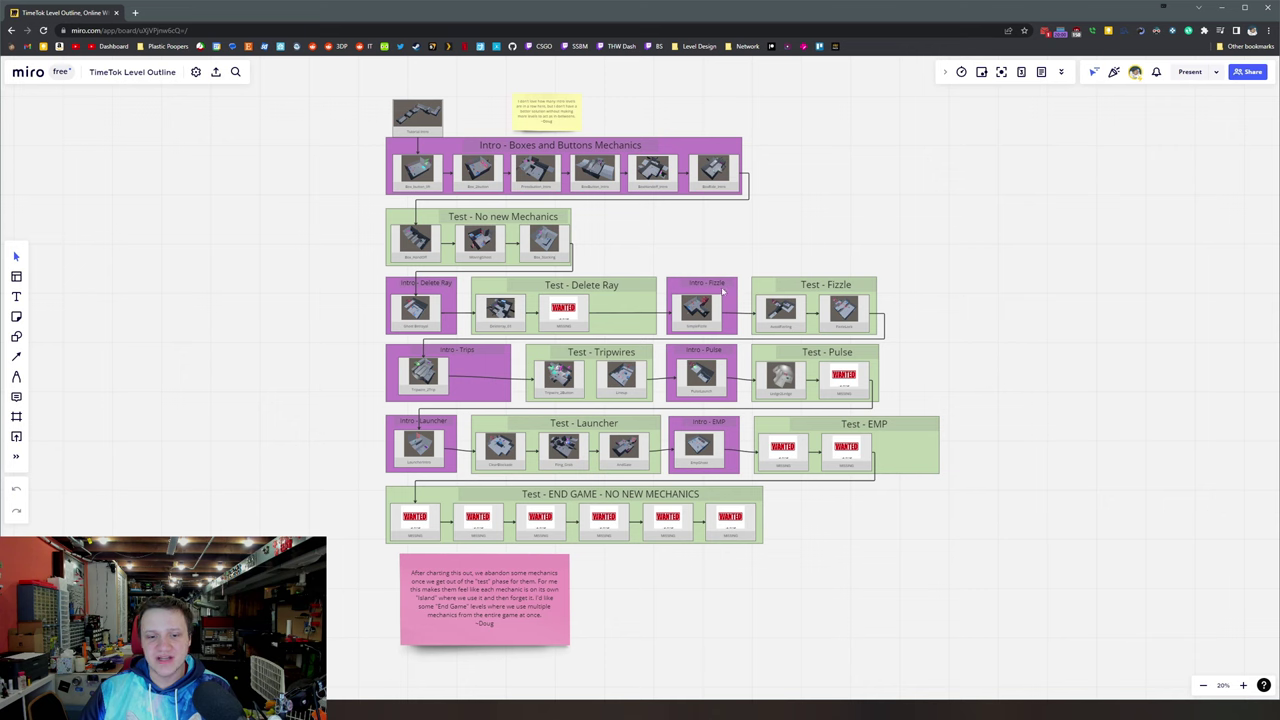
pyautogui.scroll(-1, 783, 189)
pyautogui.scroll(1, 783, 189)
pyautogui.keyDown('ctrl'); pyautogui.scroll(1, 811, 200); pyautogui.keyUp('ctrl')
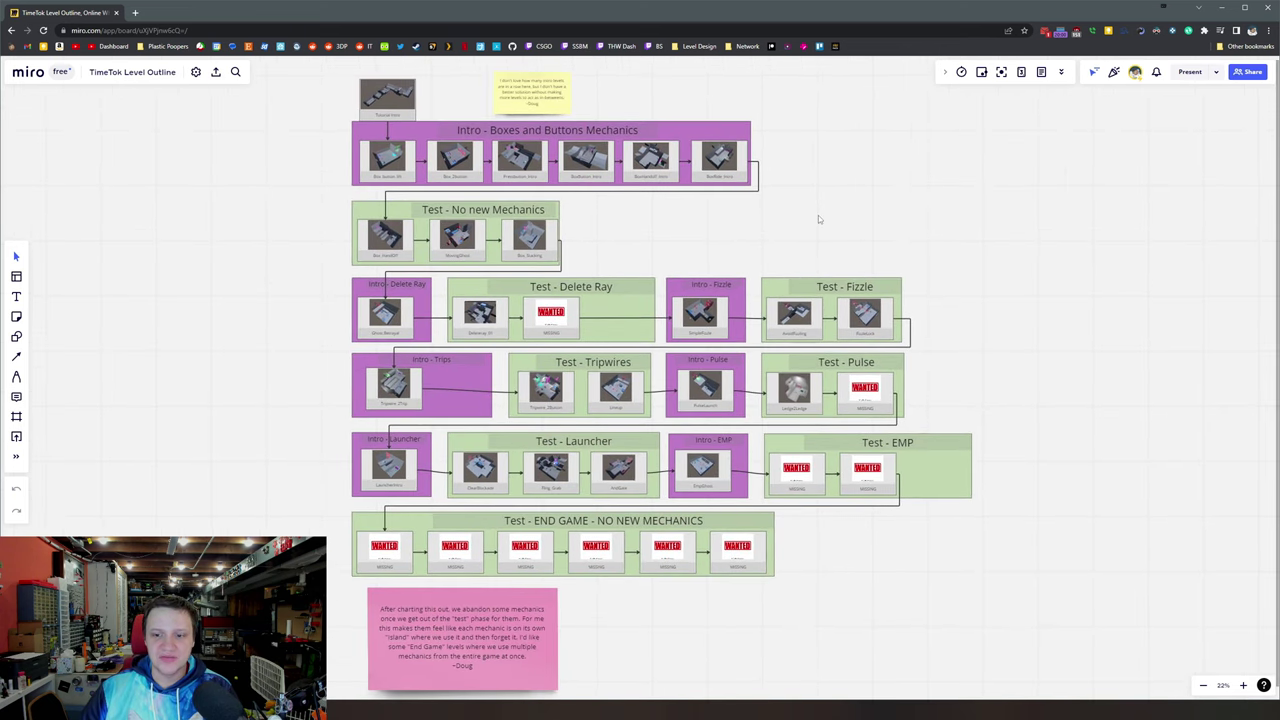